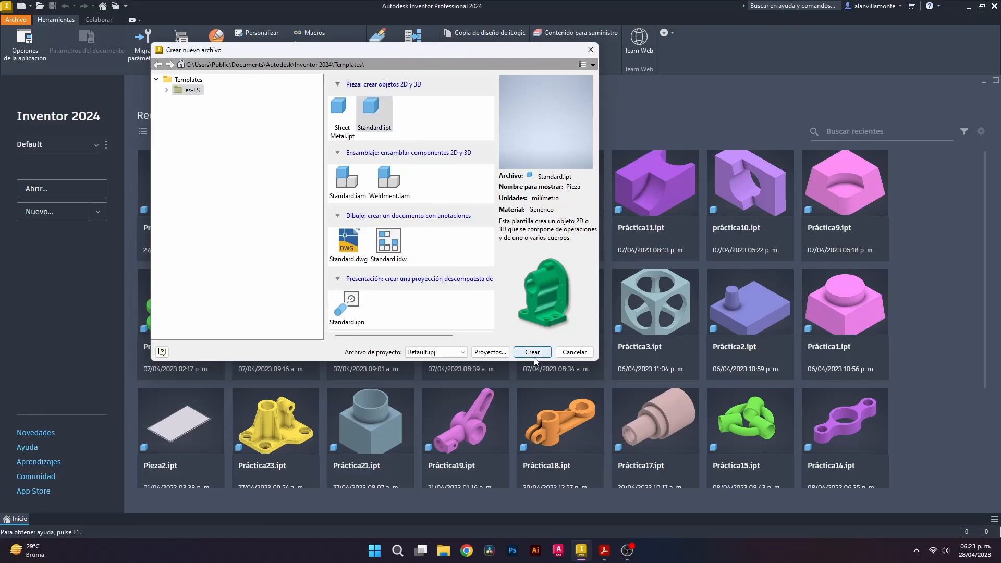
Step: Create a new part from Standard.ipt and consult the bracket drawing in Adobe Acrobat Reader for the base dimensions
left_click(98, 20)
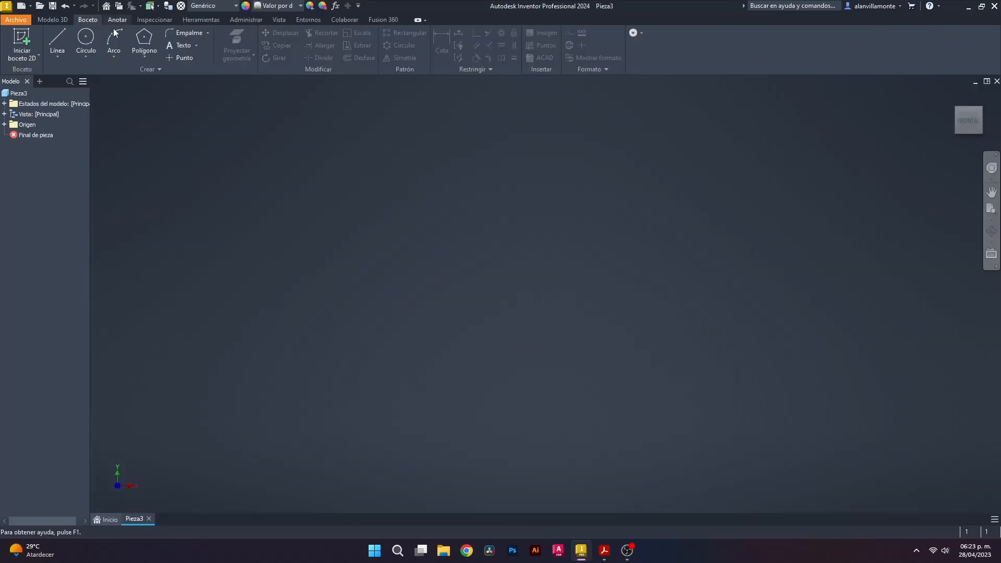
left_click(603, 550)
left_click_drag(515, 395, 547, 437)
left_click(390, 260)
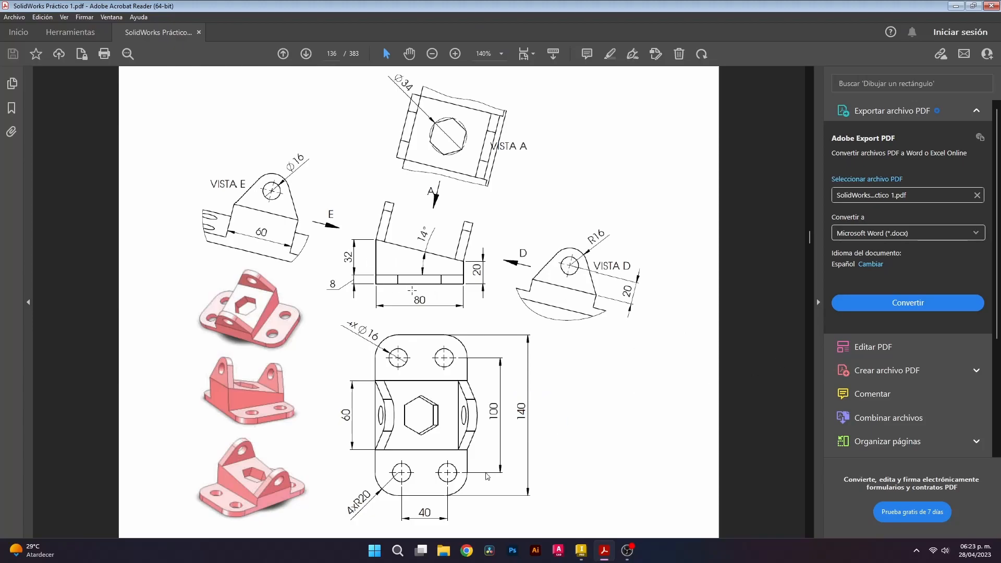
left_click(581, 550)
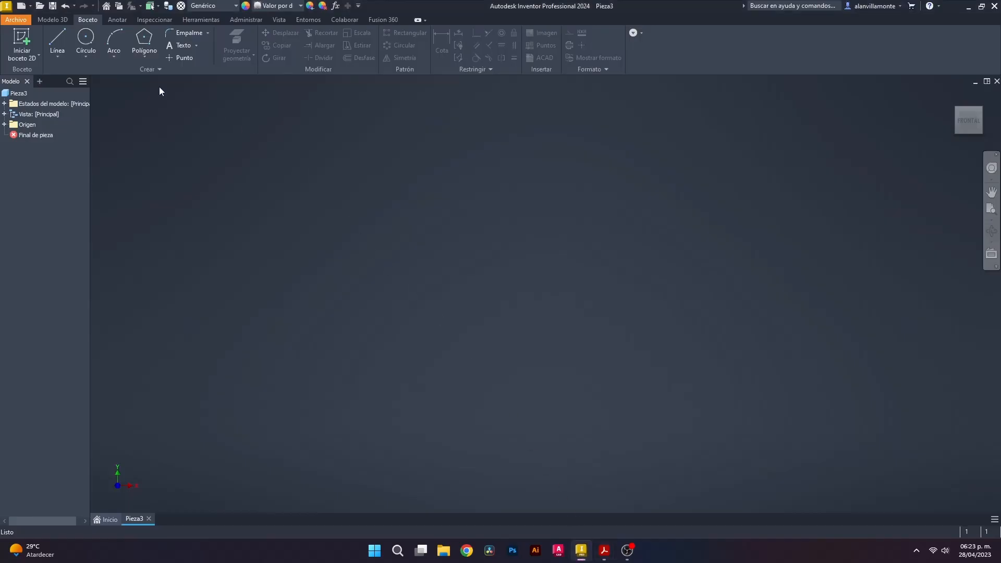
Step: Sketch a two-point center rectangle on the XZ plane, centred on the origin, 140 mm long and 80 mm wide
left_click(145, 53)
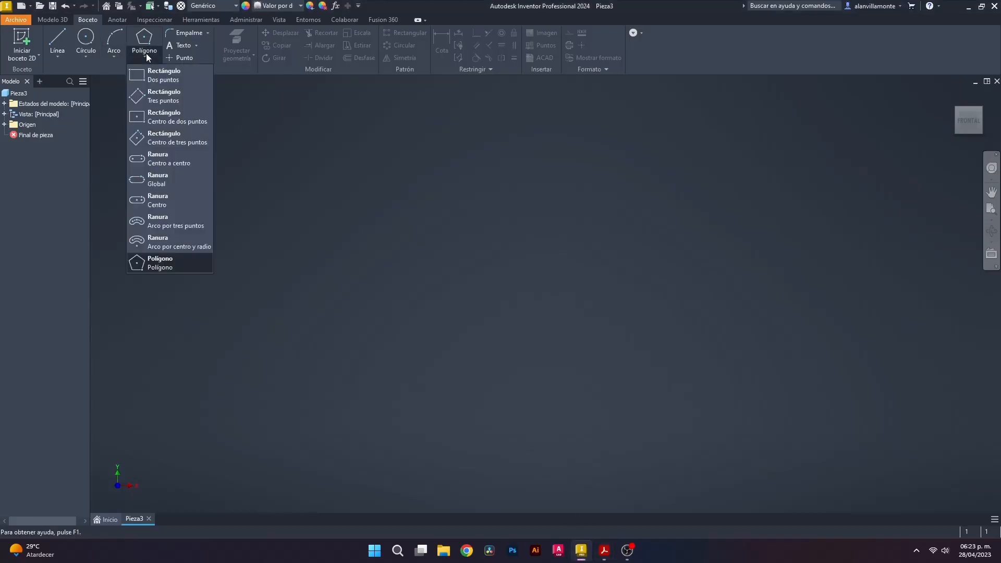
left_click(163, 124)
left_click(551, 322)
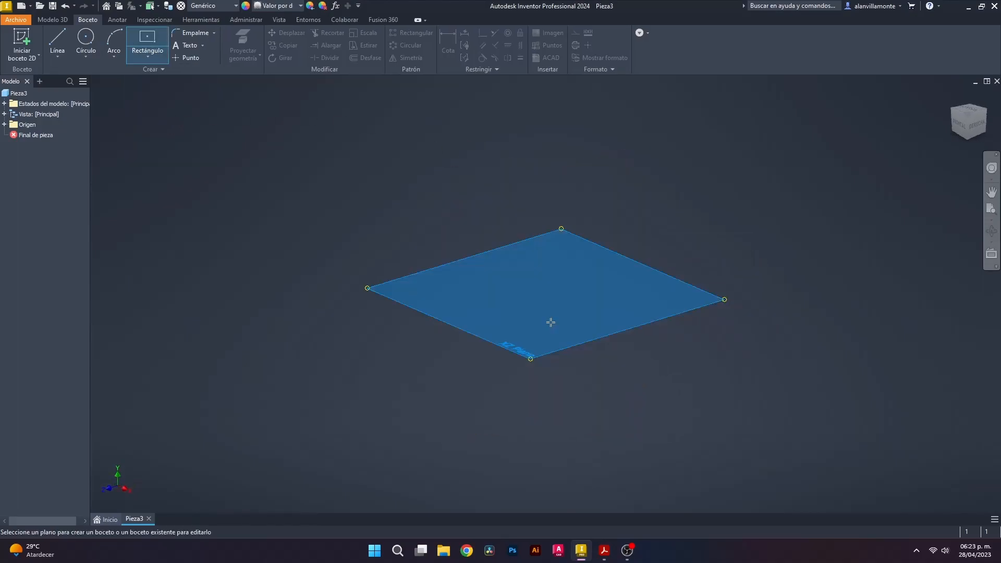
left_click(547, 295)
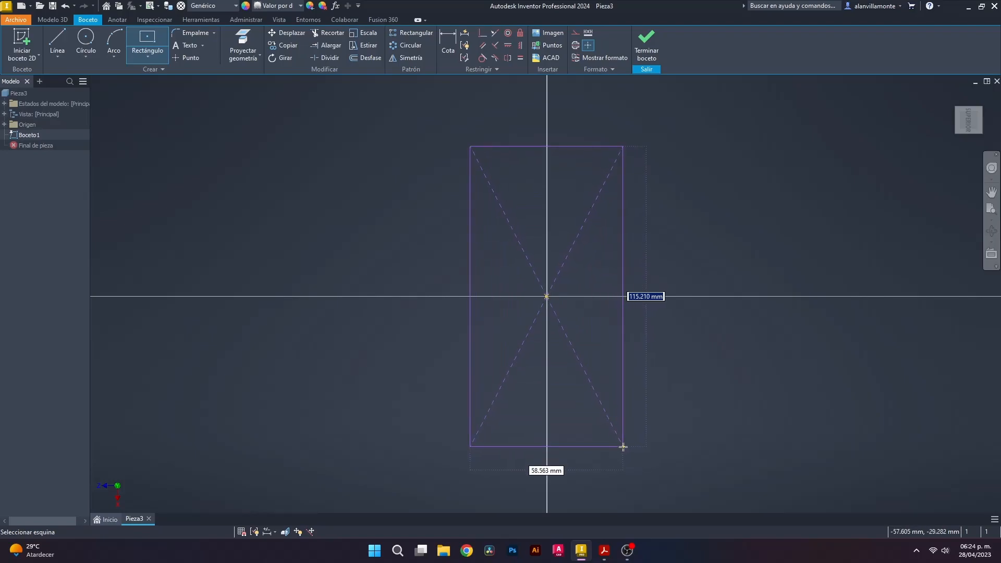
type("140")
key("Tab")
type("80")
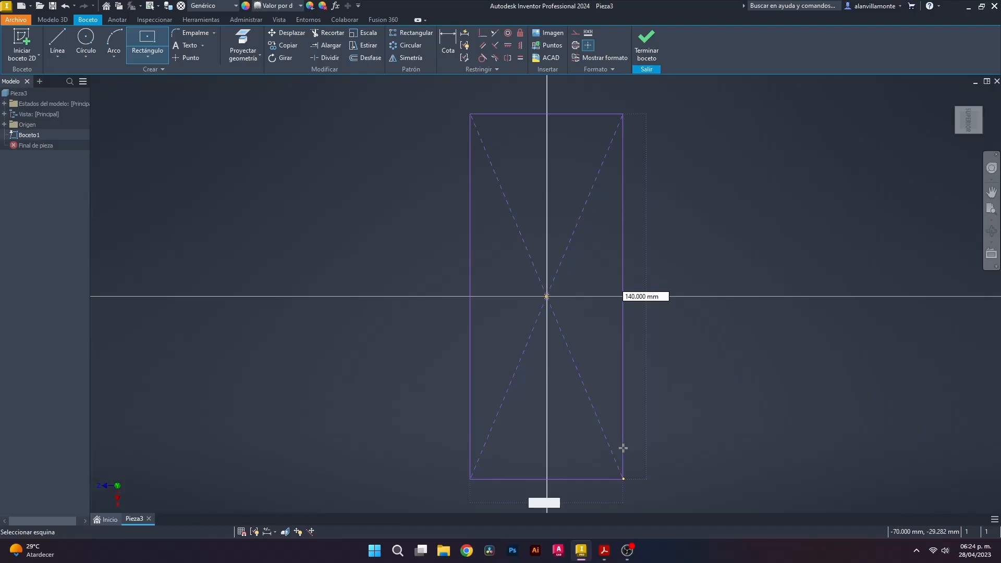
key("Return")
Step: Check the corner radius in the PDF drawing and fillet all four rectangle corners with a 20 mm radius
left_click(603, 555)
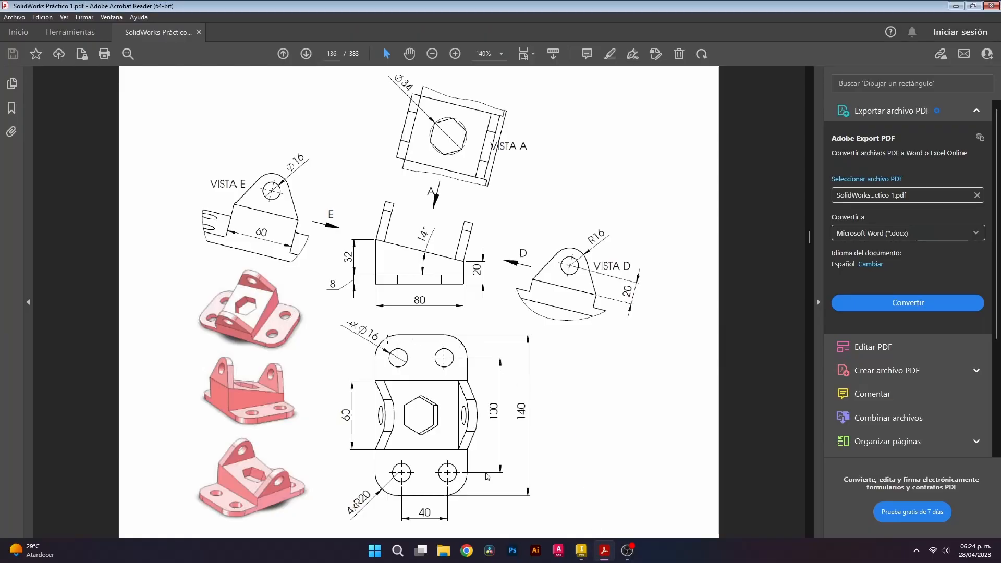
left_click(581, 550)
left_click(192, 33)
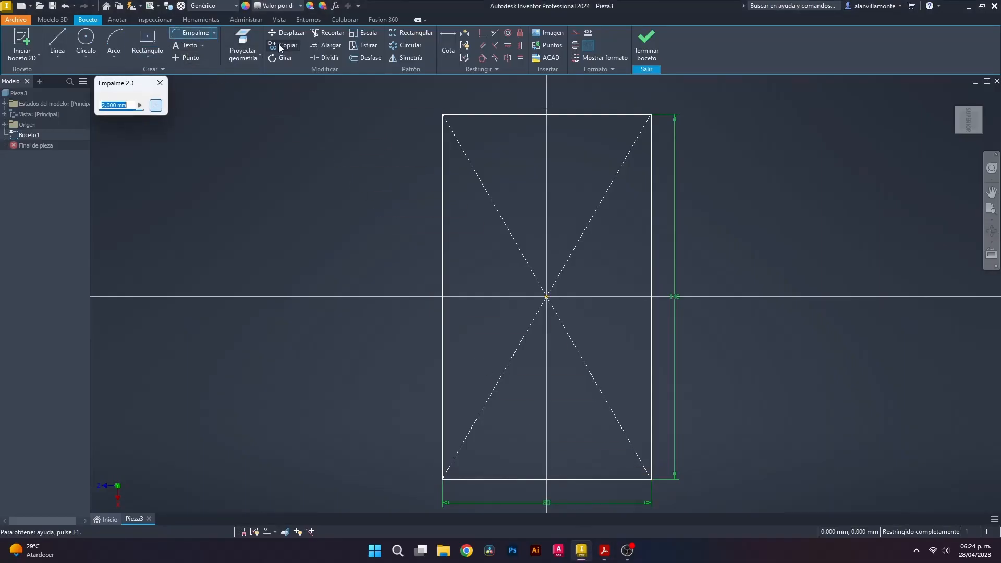
type("20")
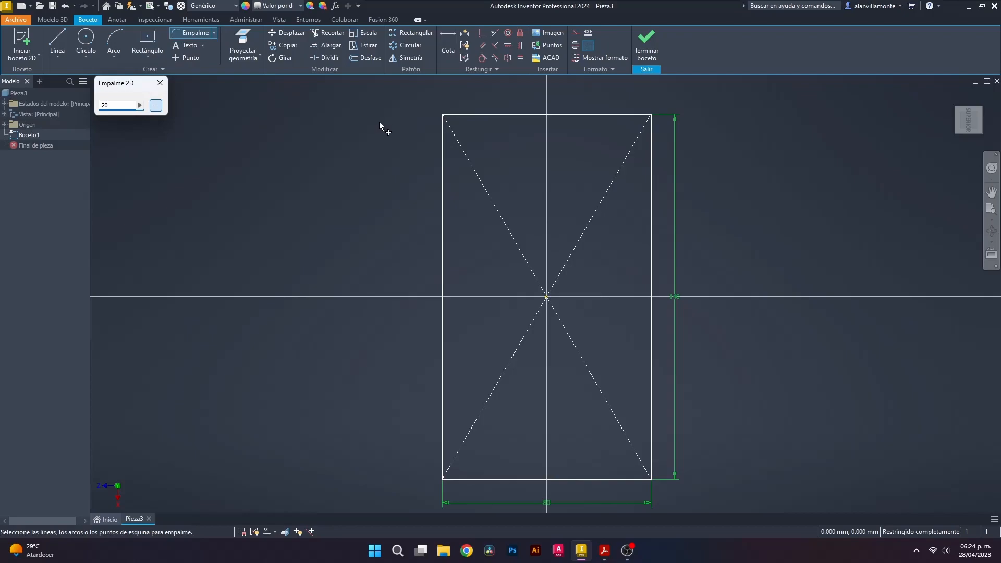
left_click(463, 114)
left_click(443, 157)
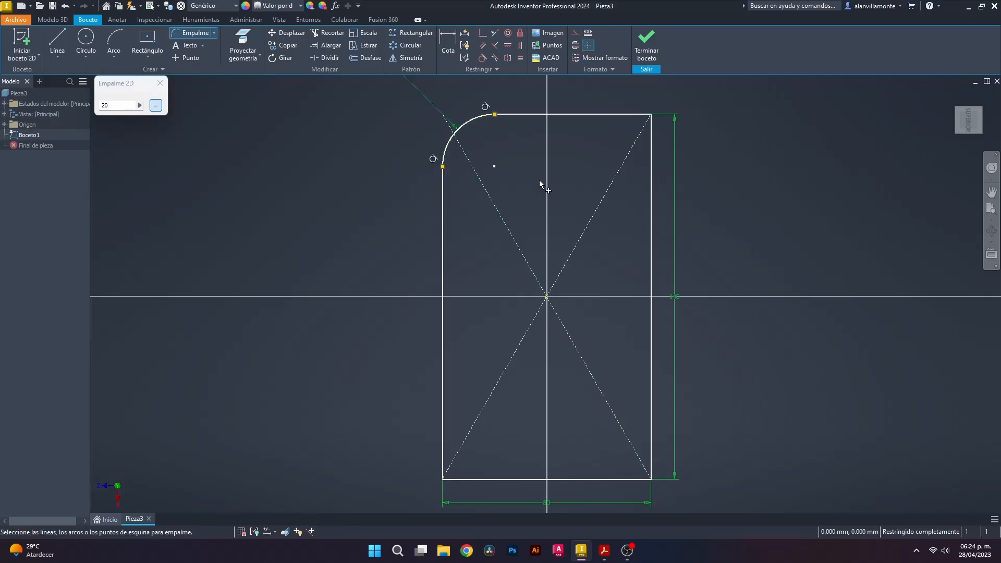
left_click(615, 114)
left_click(651, 178)
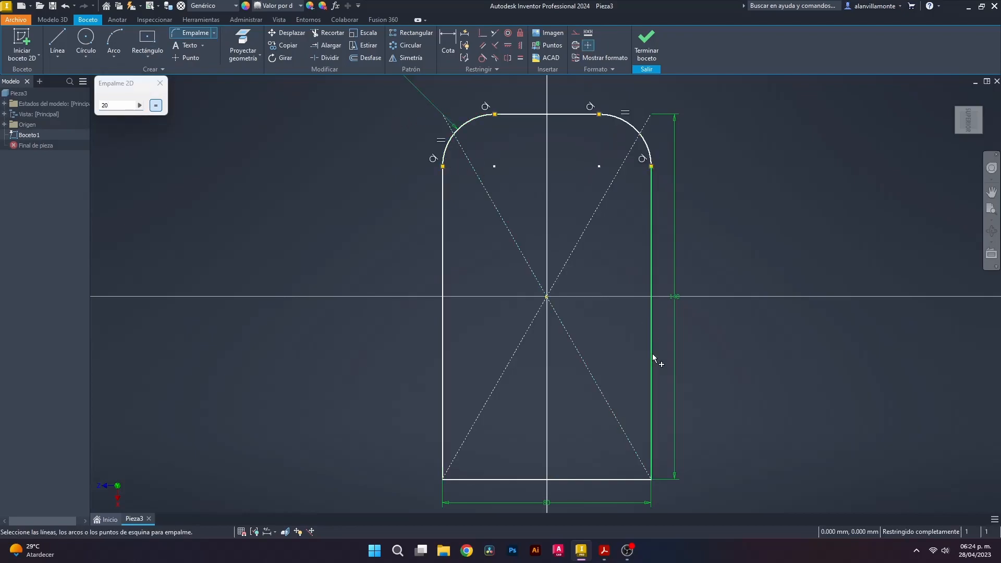
left_click(631, 479)
left_click(652, 430)
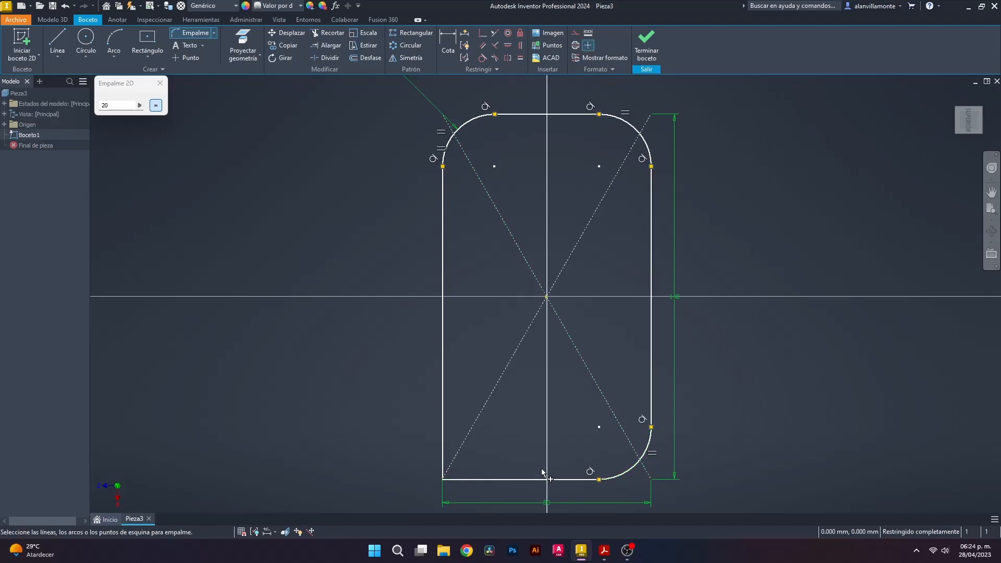
left_click(443, 414)
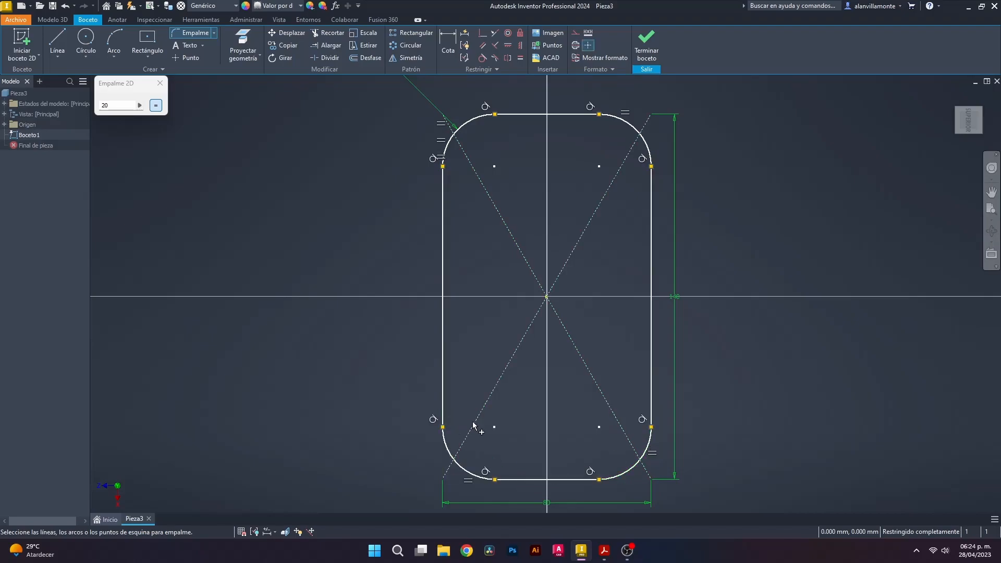
left_click(160, 83)
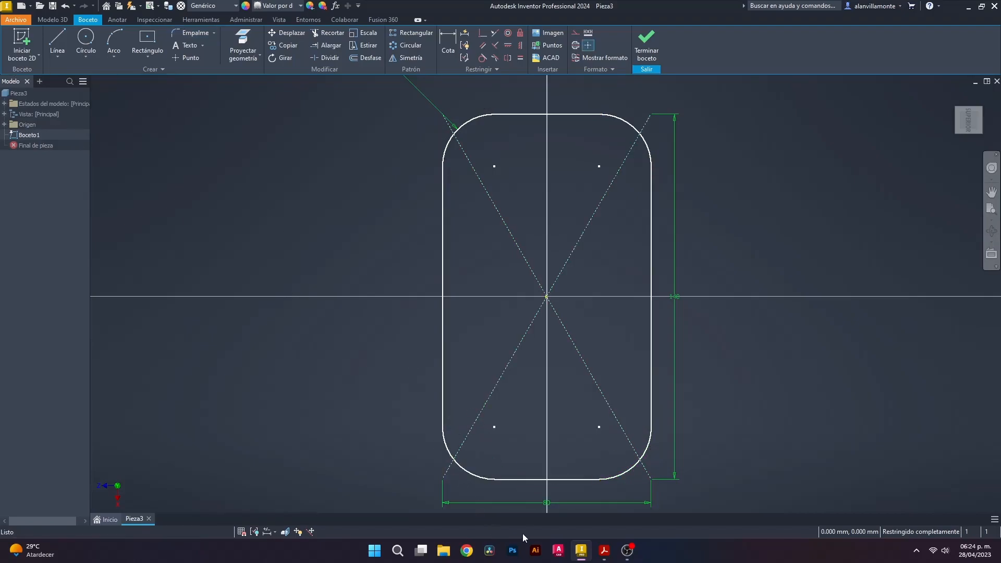
Step: Check the hole size in the PDF drawing and draw 16 mm diameter circles at the two upper fillet centres
left_click(581, 550)
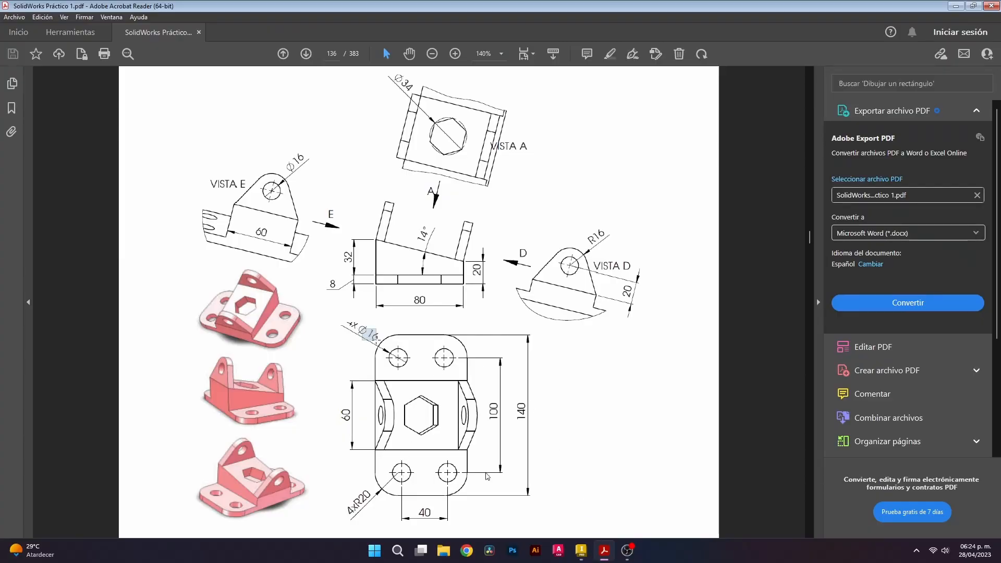
left_click(655, 384)
left_click(580, 550)
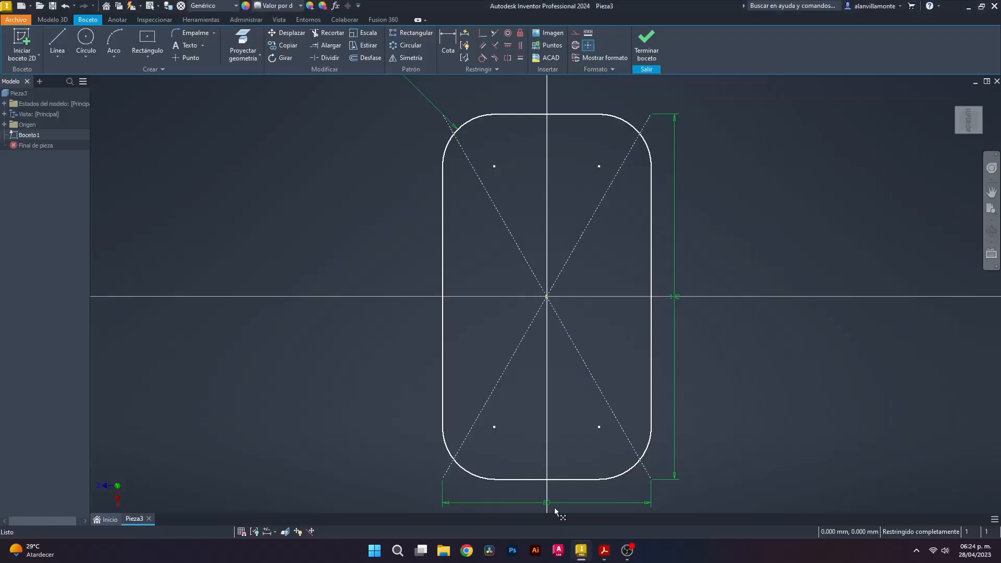
left_click(85, 39)
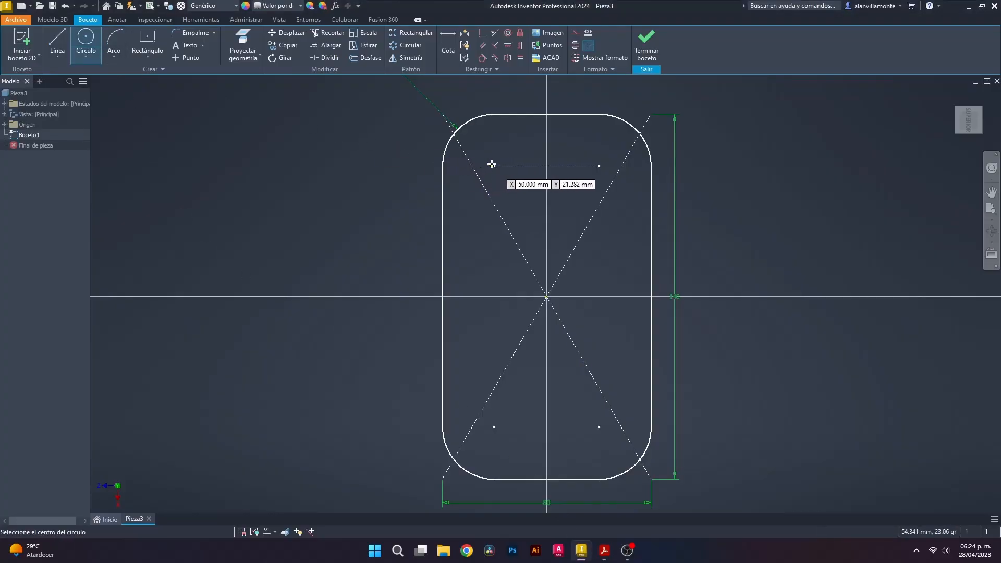
left_click(494, 166)
type("16")
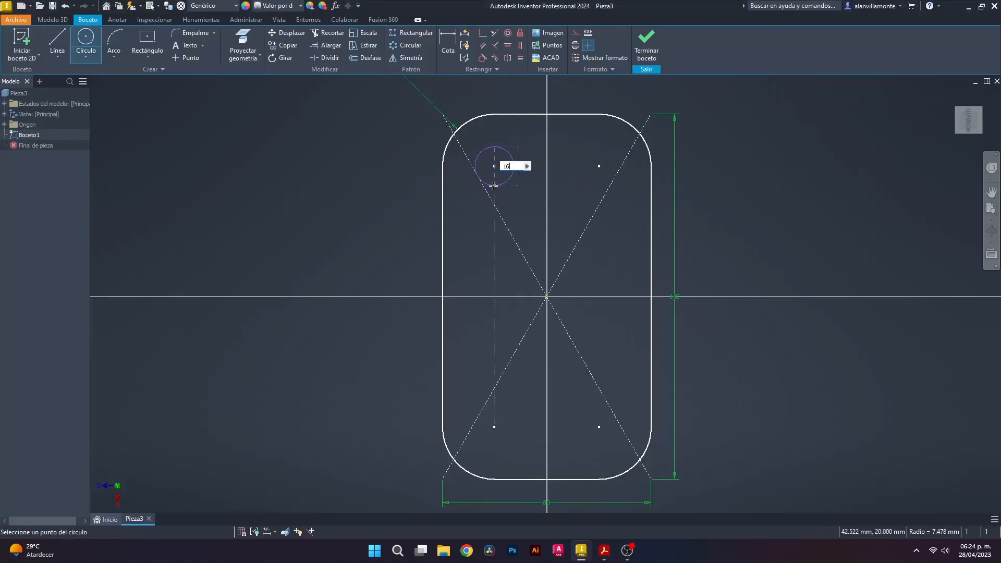
key("Return")
left_click(599, 165)
type("1")
key("Return")
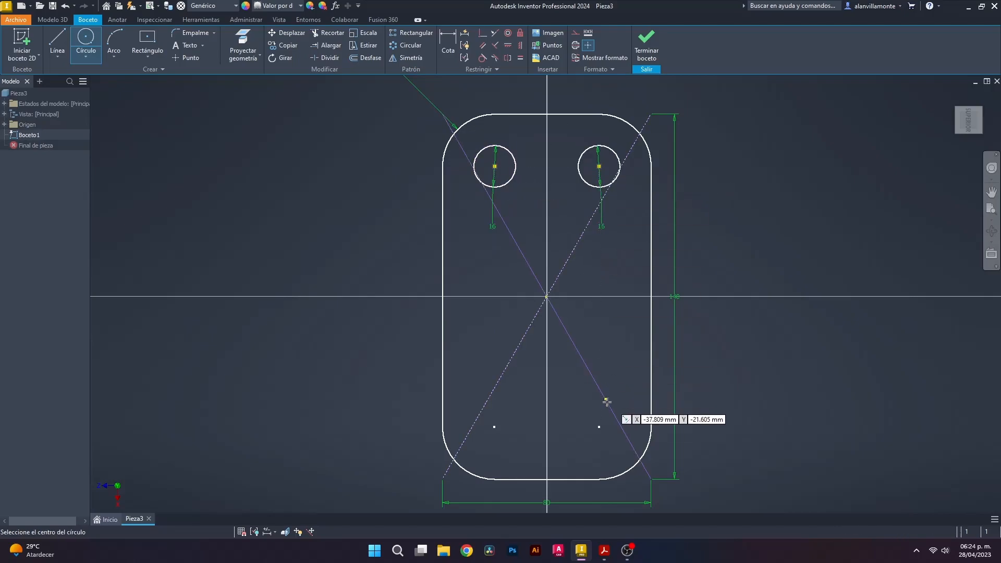
left_click(599, 427)
key("Escape")
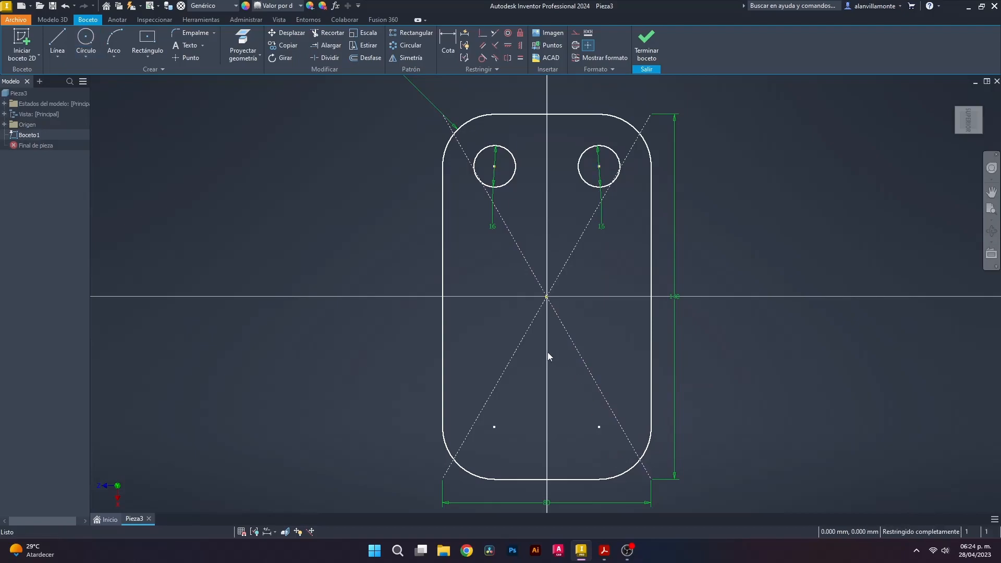
Step: Draw 16 mm diameter circles at the two lower fillet centres of the plate sketch
left_click(86, 37)
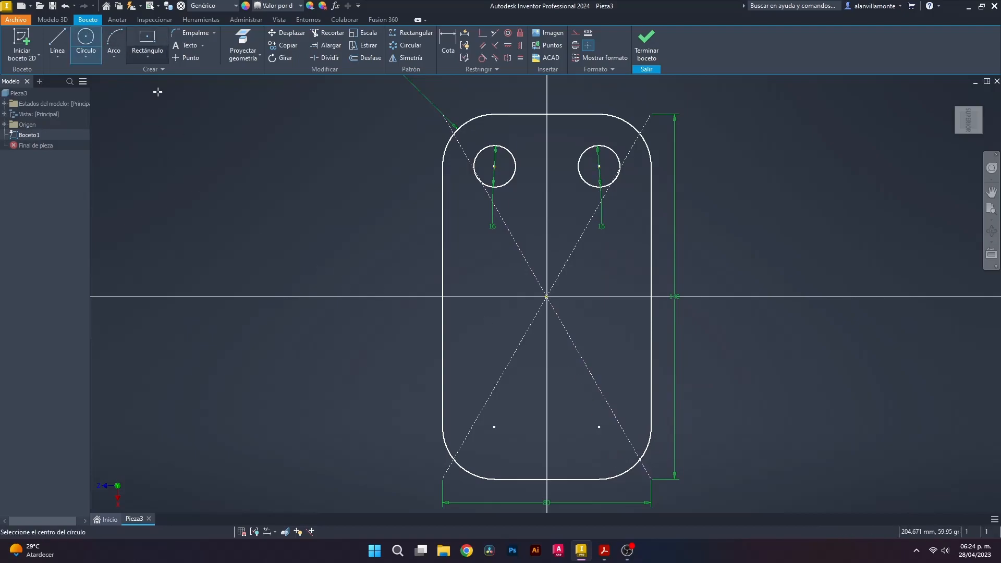
left_click(494, 427)
type("16")
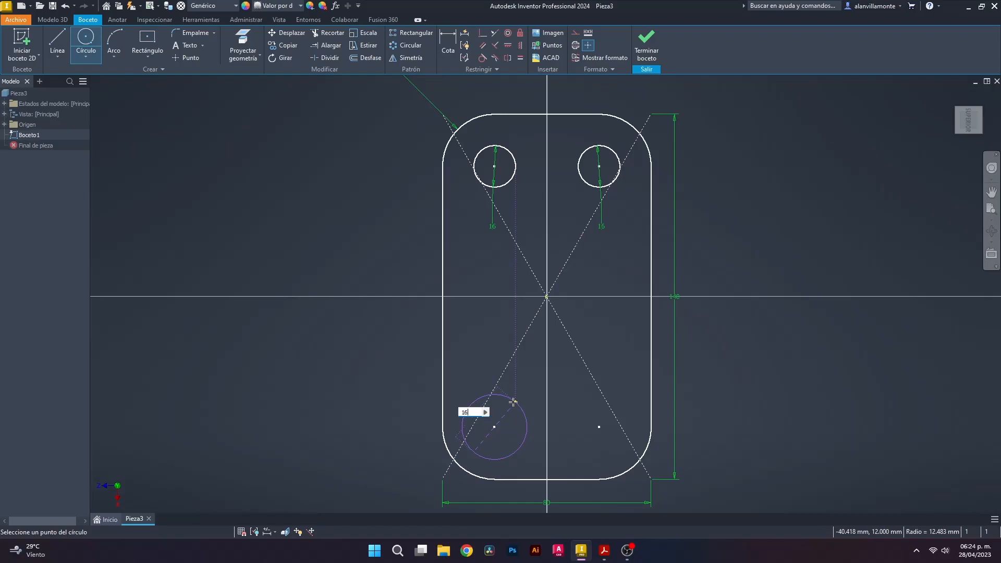
key("Return")
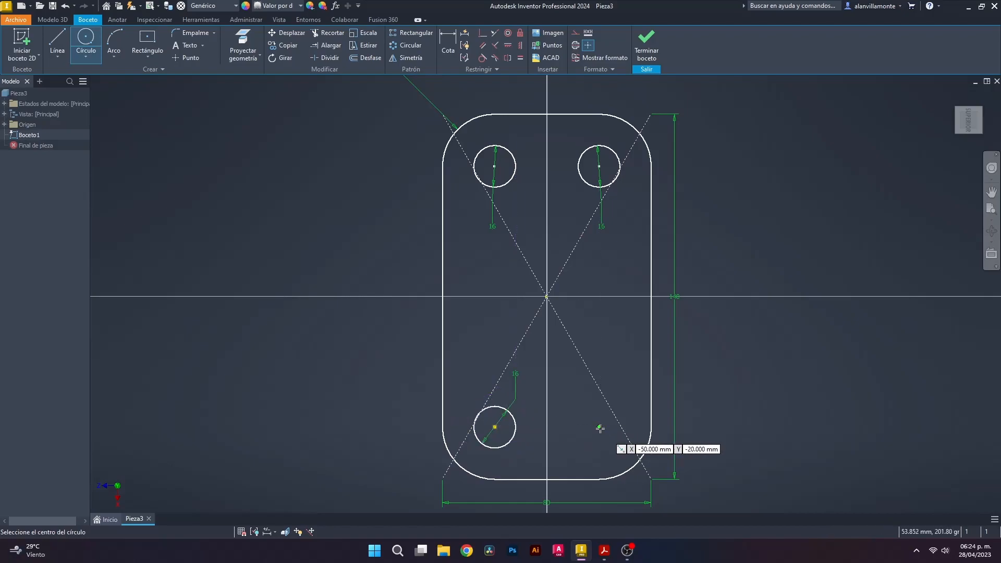
left_click(599, 426)
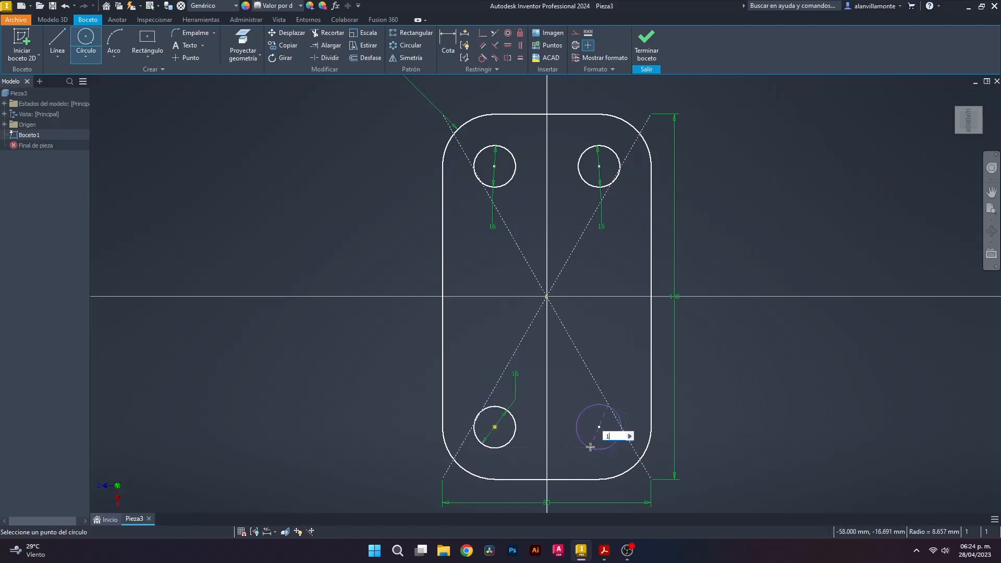
key("Return")
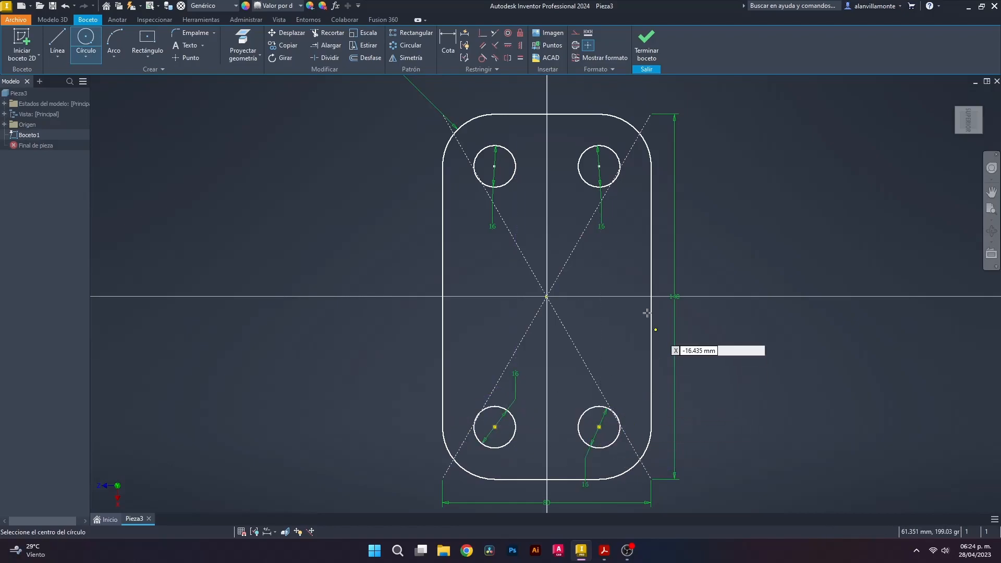
Step: Extrude the plate profile around the four holes by 8 mm, taking the thickness from the PDF drawing
left_click(52, 20)
left_click(60, 39)
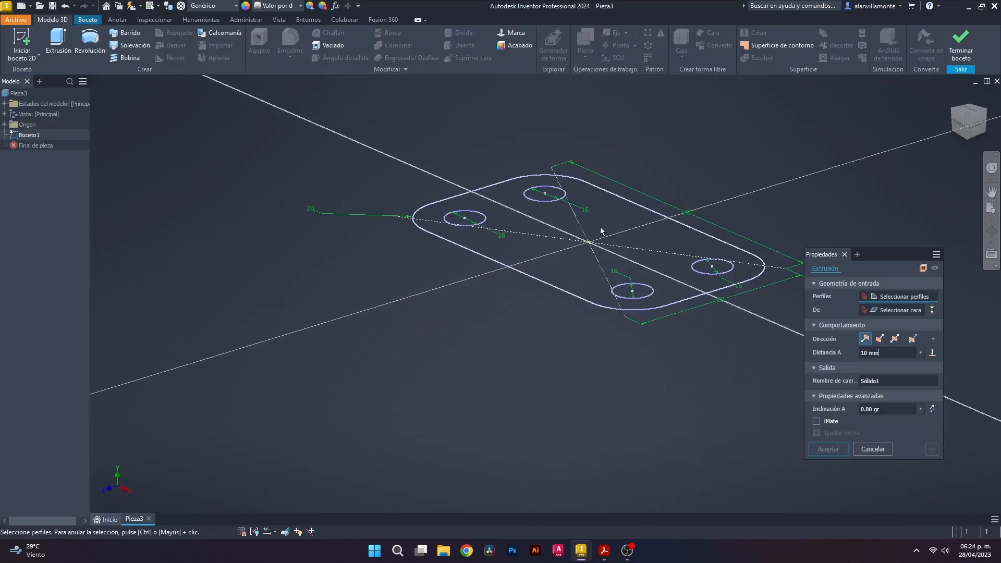
left_click(611, 244)
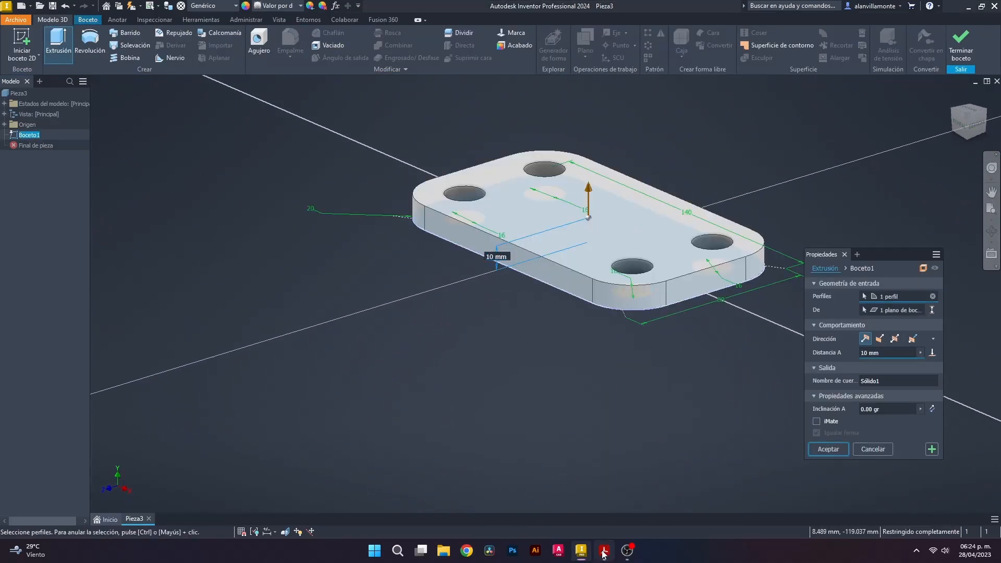
key("alt+Tab")
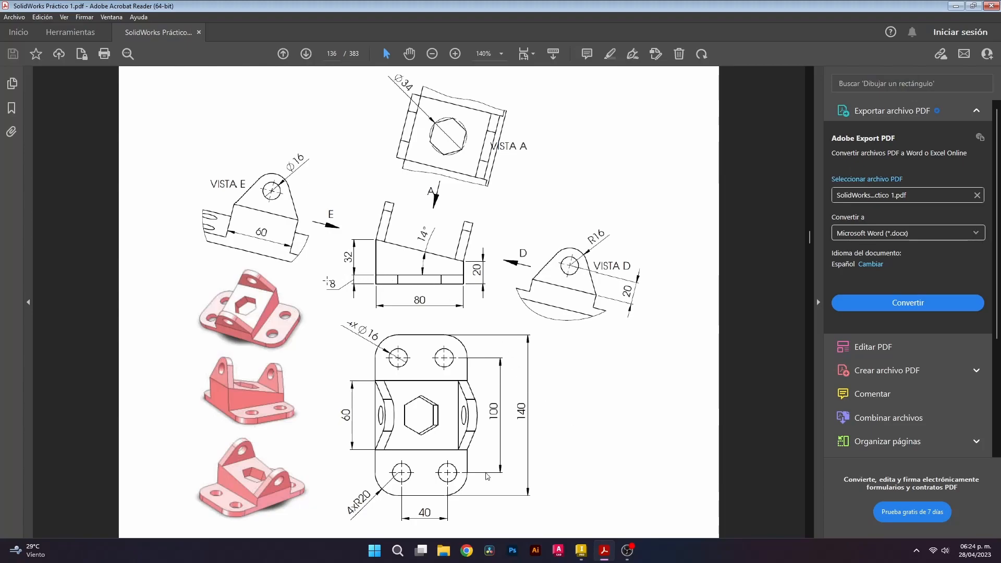
left_click(689, 324)
left_click(580, 551)
type("8")
key("Return")
scroll(661, 190, "down", 2)
scroll(661, 190, "up", 3)
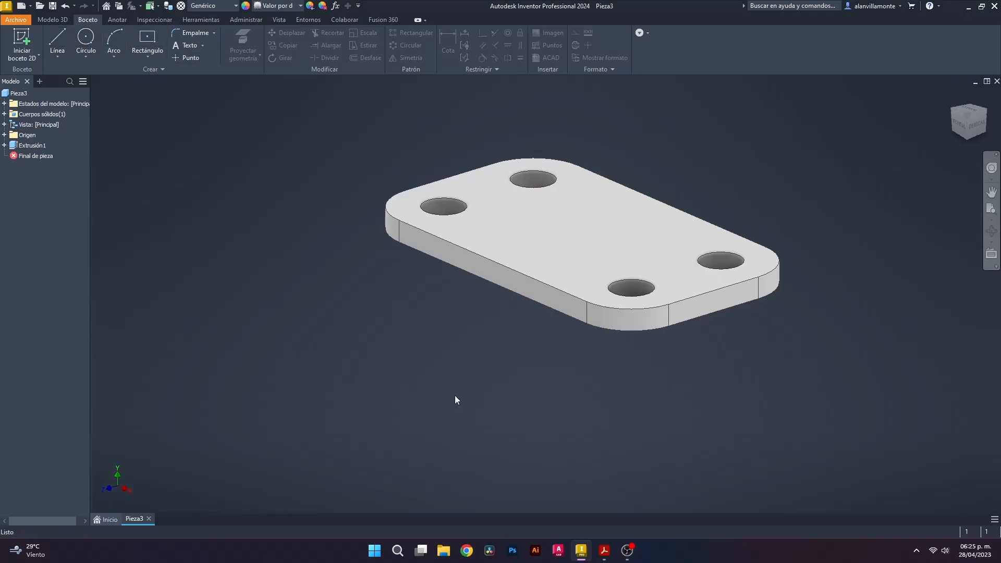
Step: Check the block heights in the PDF drawing, then on the YZ plane draw a 32 mm vertical line up from the plate's upper corner
left_click(605, 551)
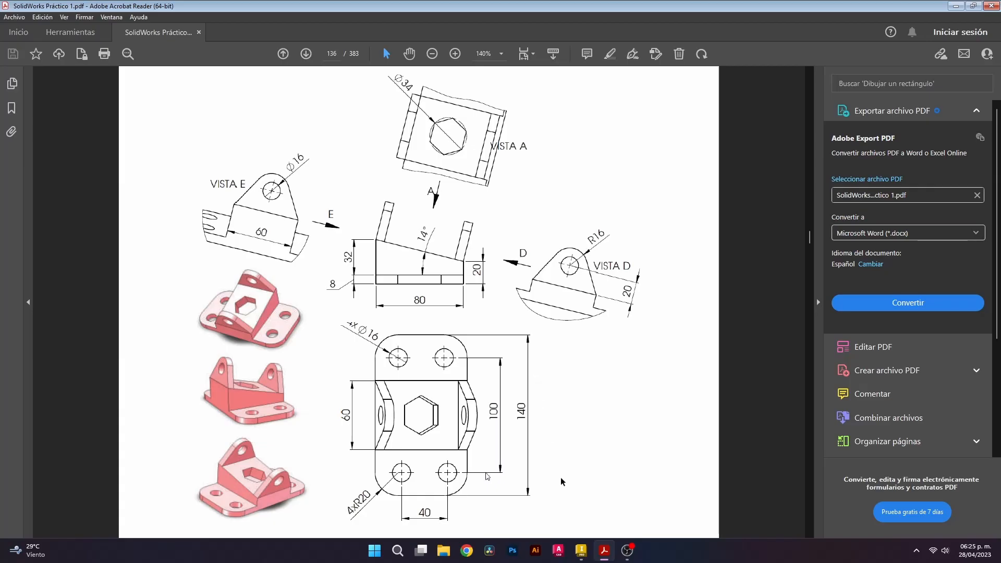
left_click(581, 551)
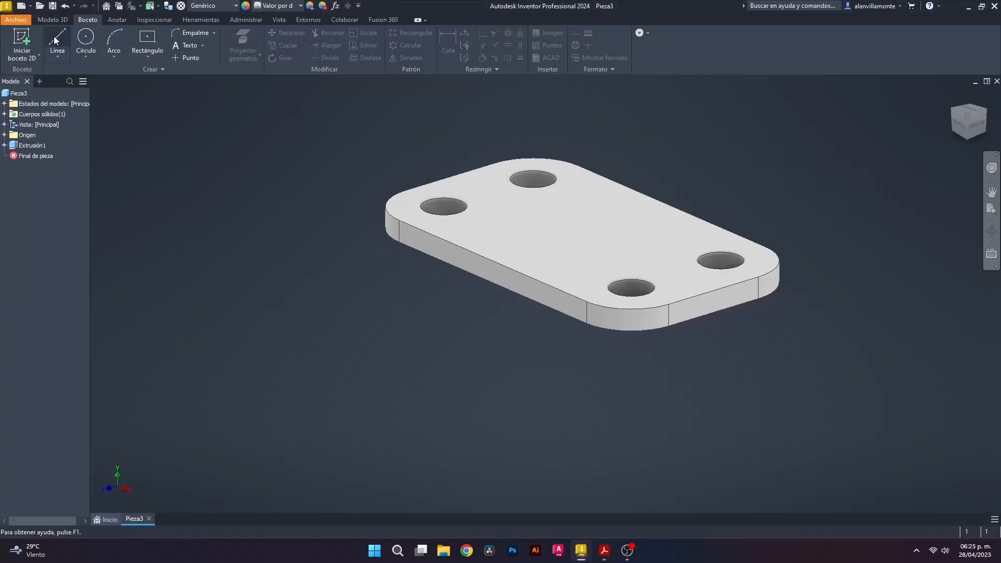
left_click(4, 135)
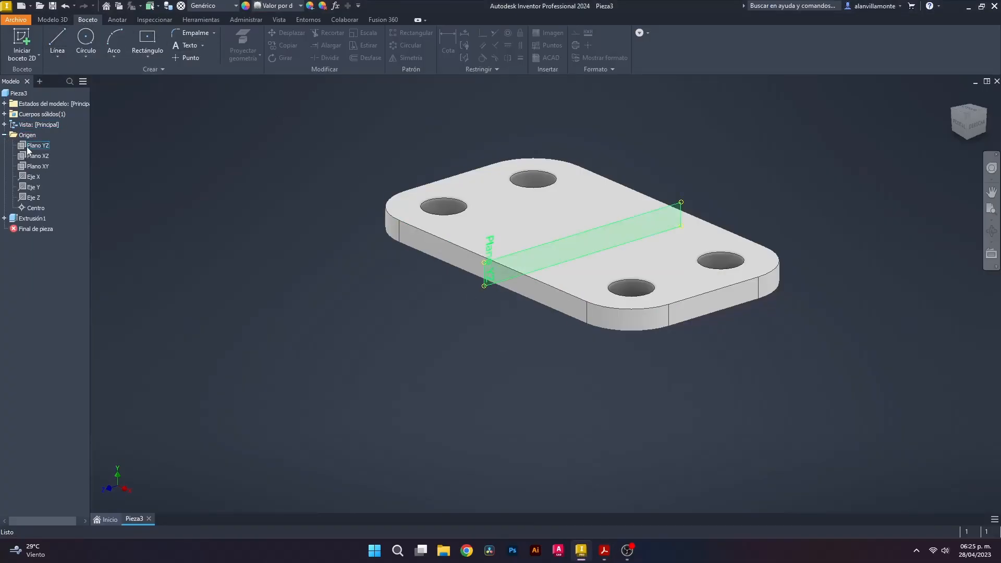
left_click(32, 147)
left_click(57, 42)
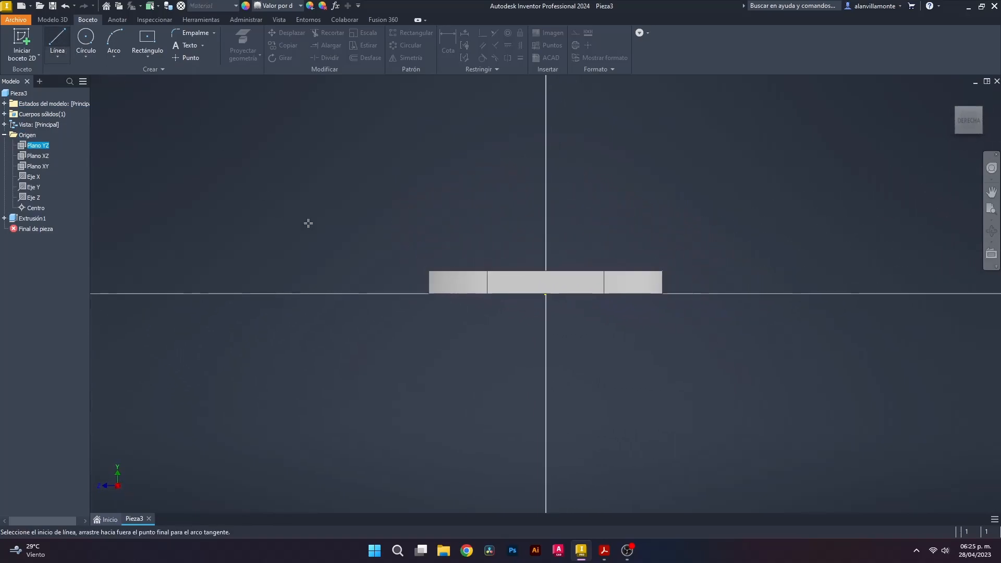
left_click(429, 271)
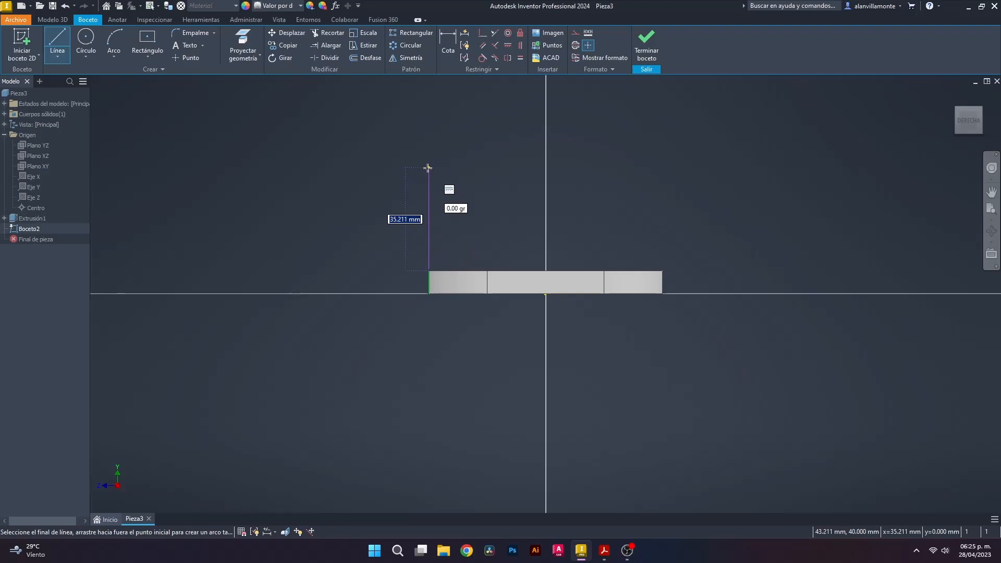
type("32")
key("Return")
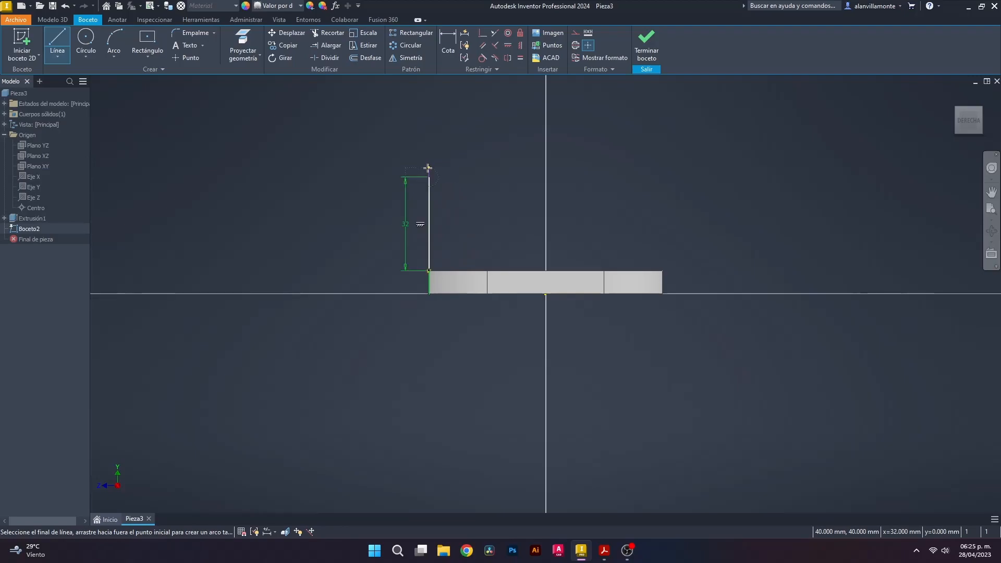
key("Escape")
Step: Draw a shorter vertical line upward from the plate's opposite upper corner in the side sketch
key("l")
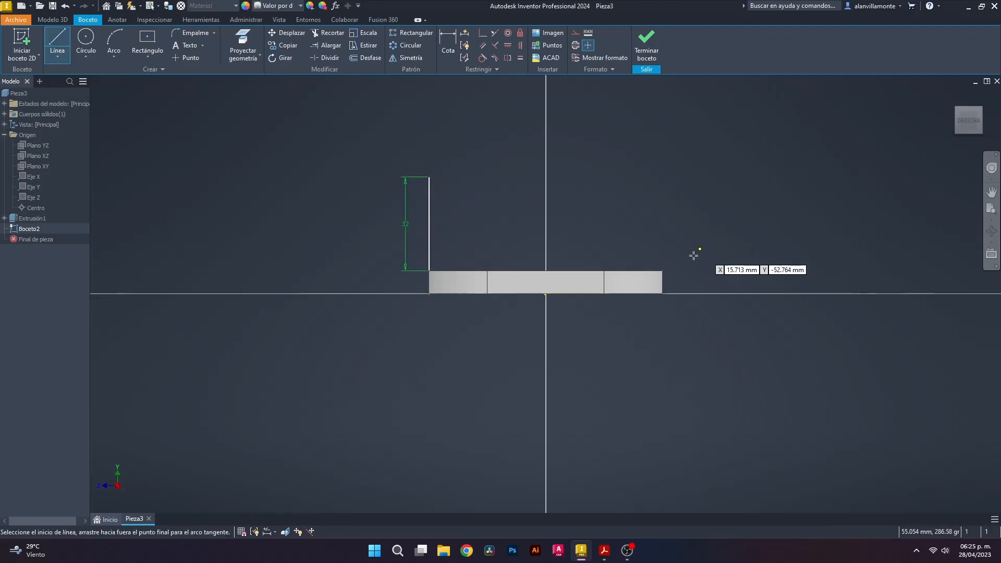
left_click(661, 271)
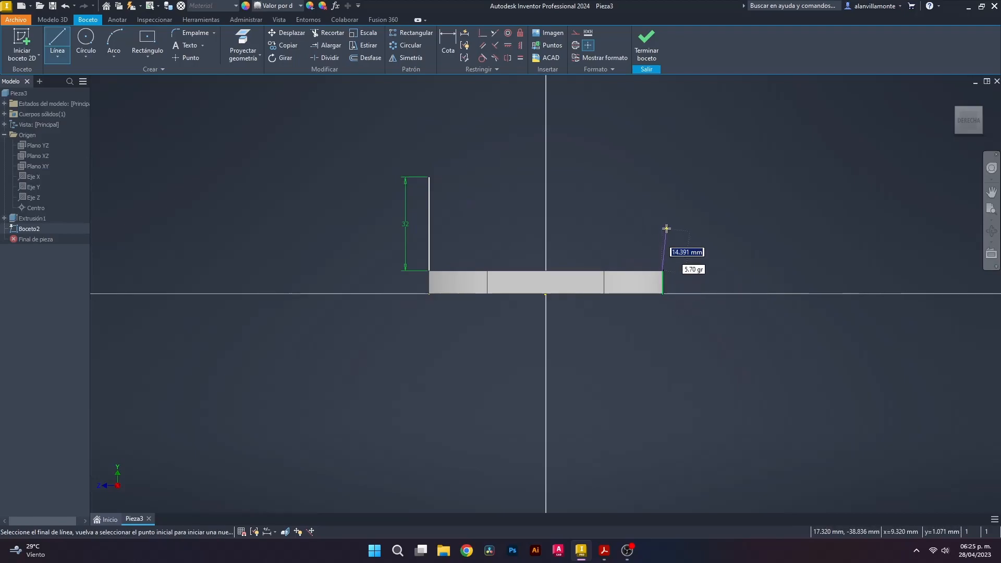
key("Escape")
key("l")
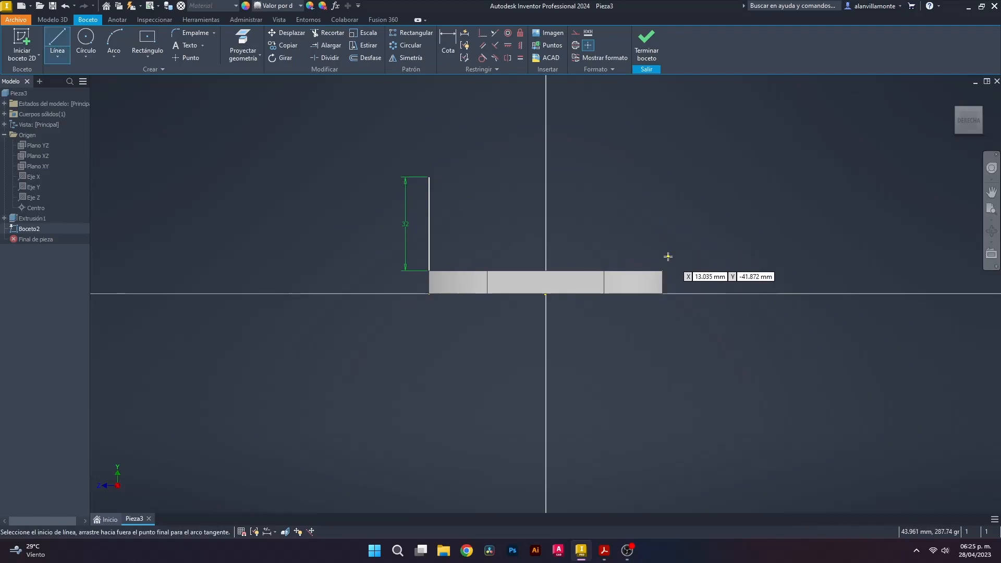
left_click(662, 270)
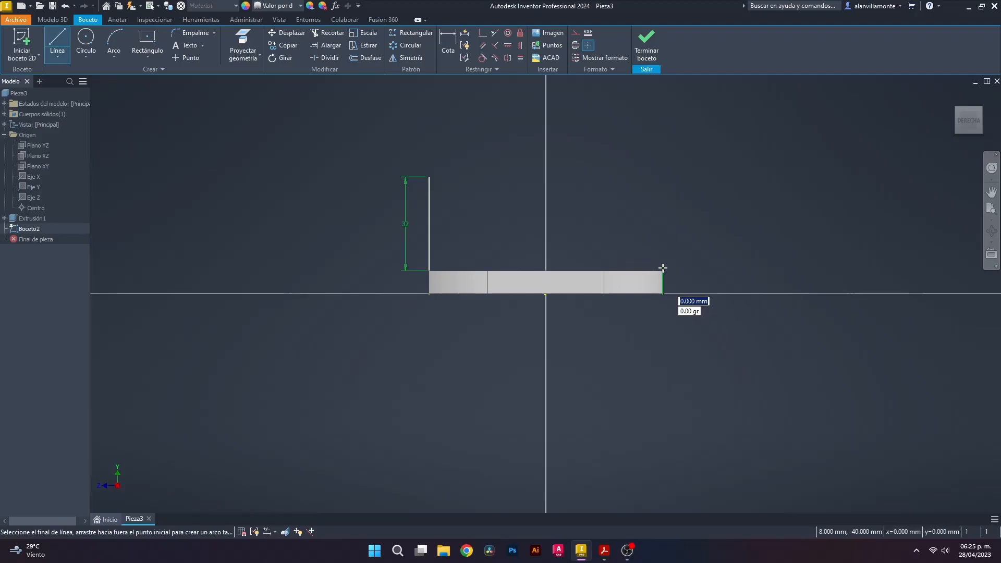
left_click(662, 232)
key("Escape")
Step: Dimension the height from the plate's underside to the short line's upper end as 20 mm
left_click(446, 40)
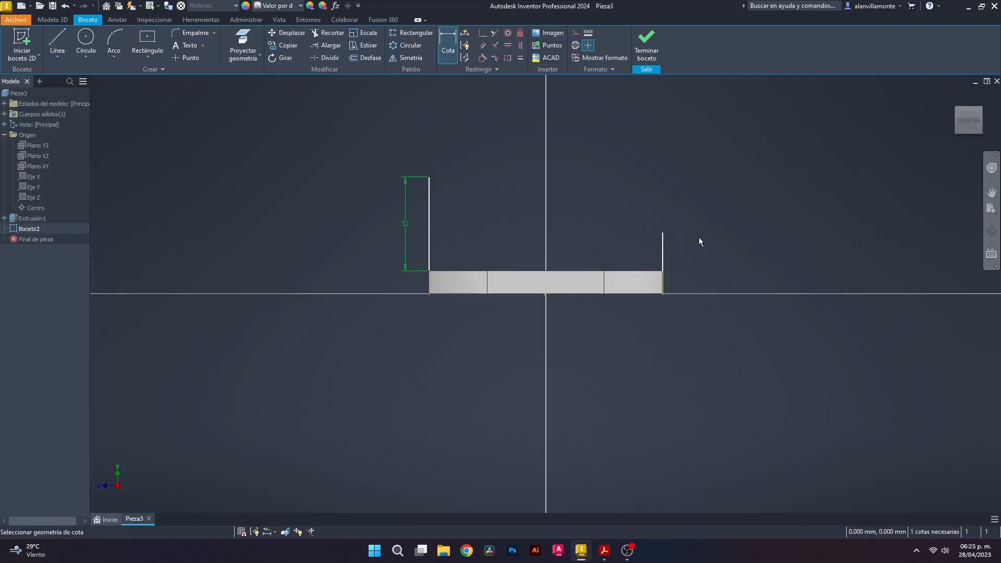
left_click(652, 293)
left_click(692, 269)
type("20")
key("Return")
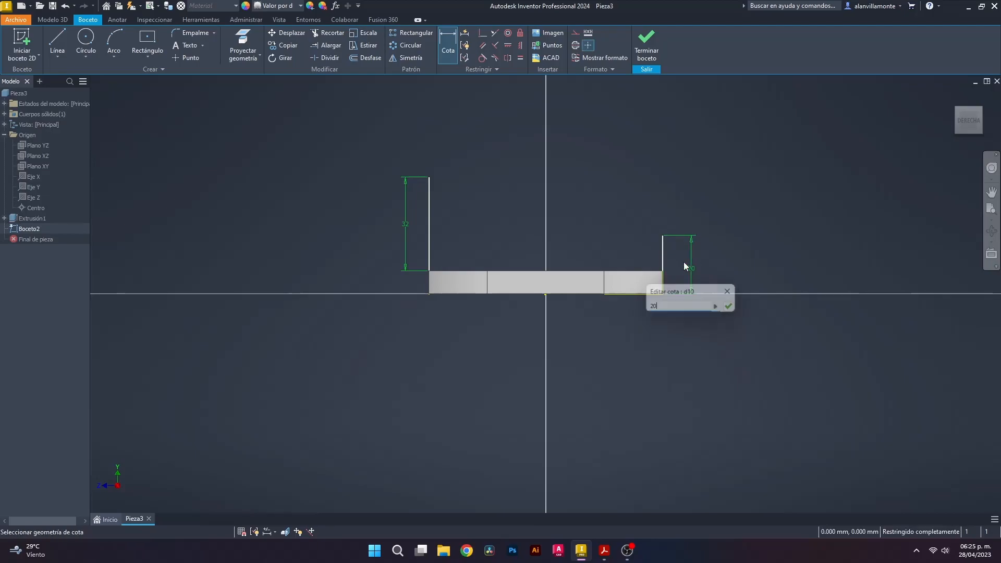
Step: Connect the upper ends of the two vertical lines with a sloped line
left_click(58, 41)
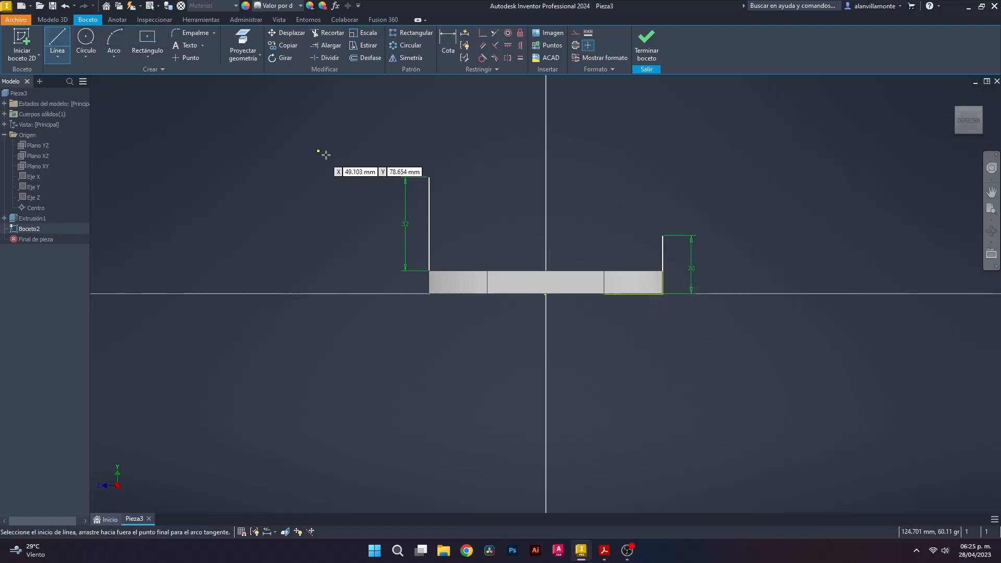
left_click(428, 178)
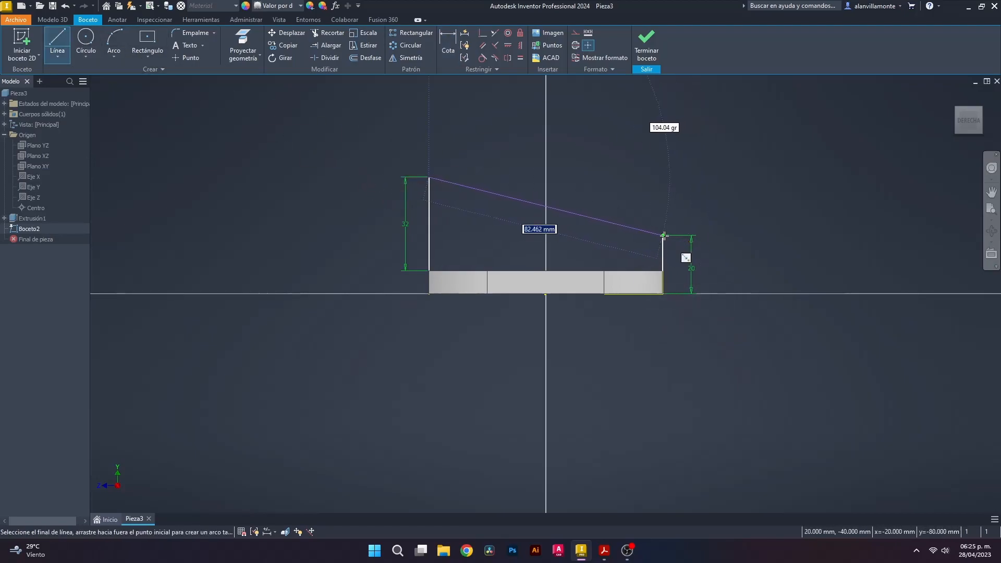
left_click(660, 235)
key("Escape")
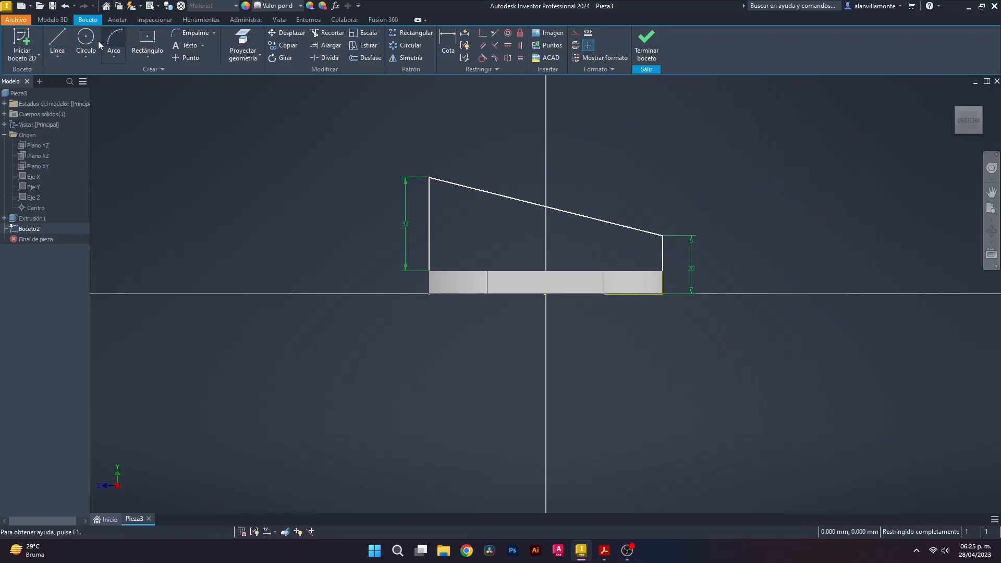
Step: Try to extrude the sloped block profile from the side sketch
left_click(52, 20)
left_click(58, 42)
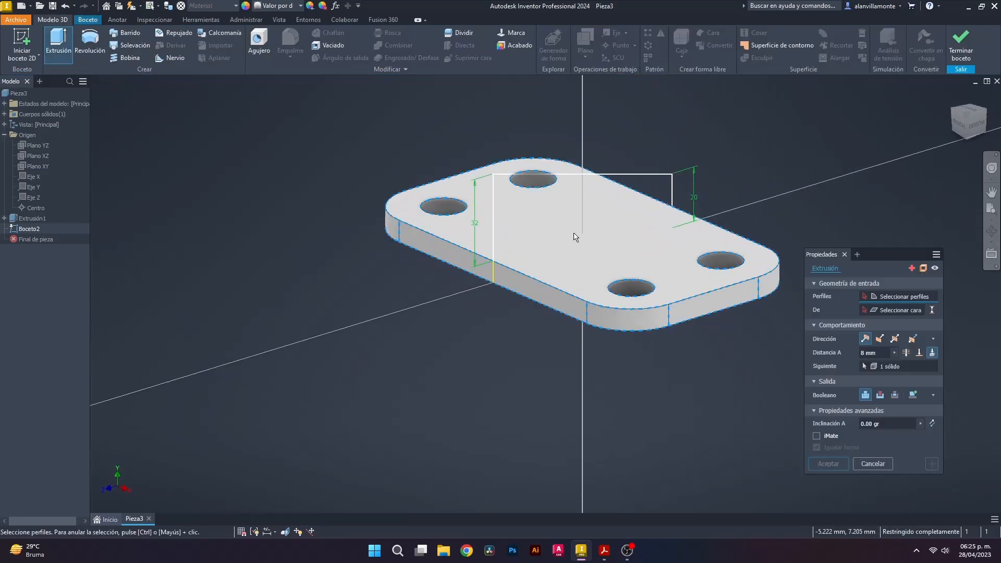
left_click(496, 190)
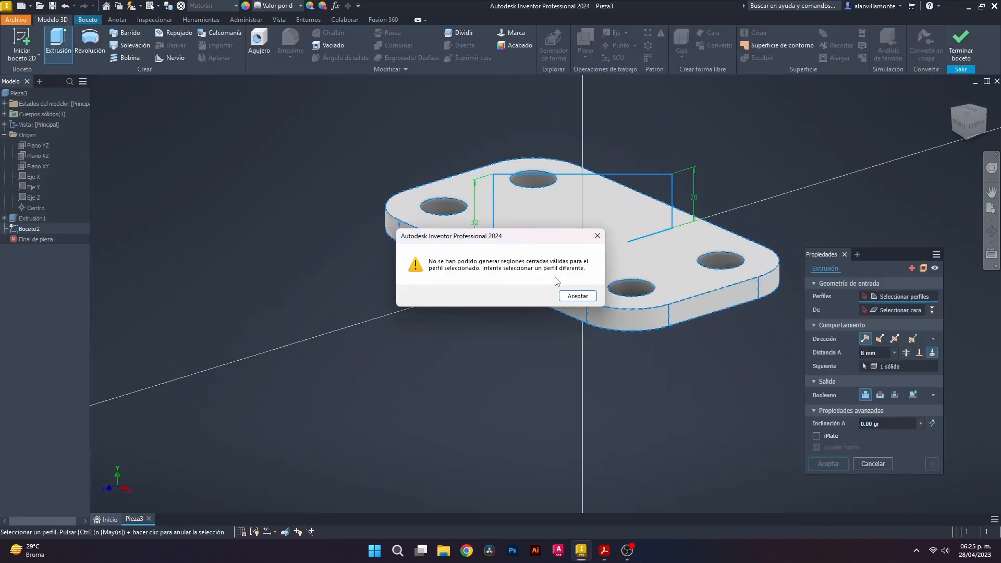
left_click(568, 293)
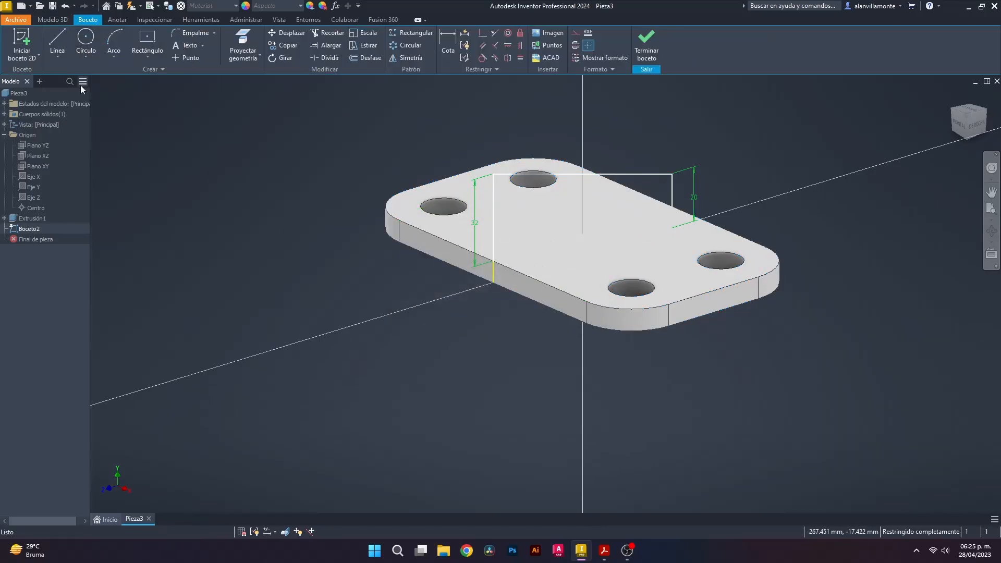
Step: Project the plate's upper face into the side sketch to close the base of the sloped profile
left_click(973, 130)
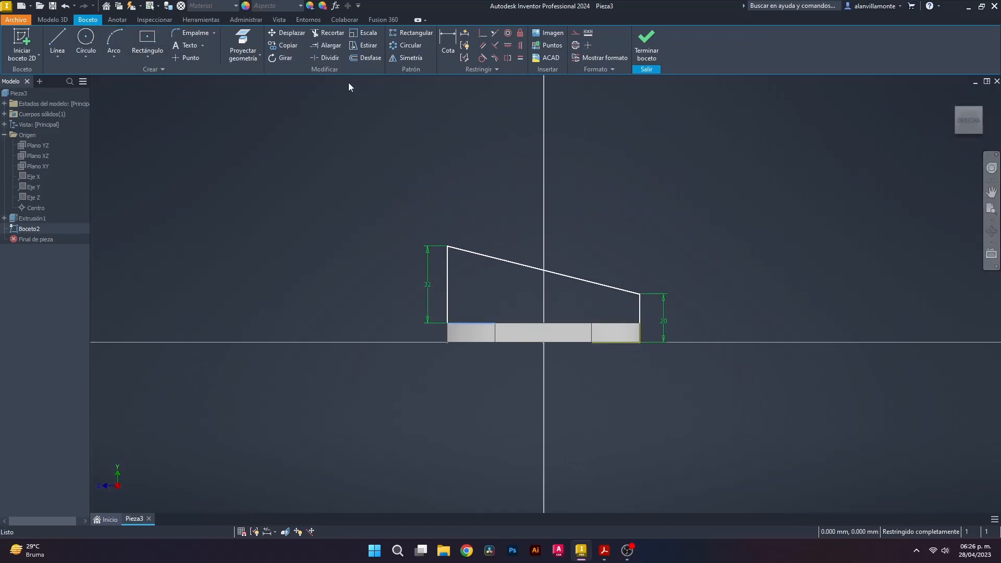
left_click(243, 43)
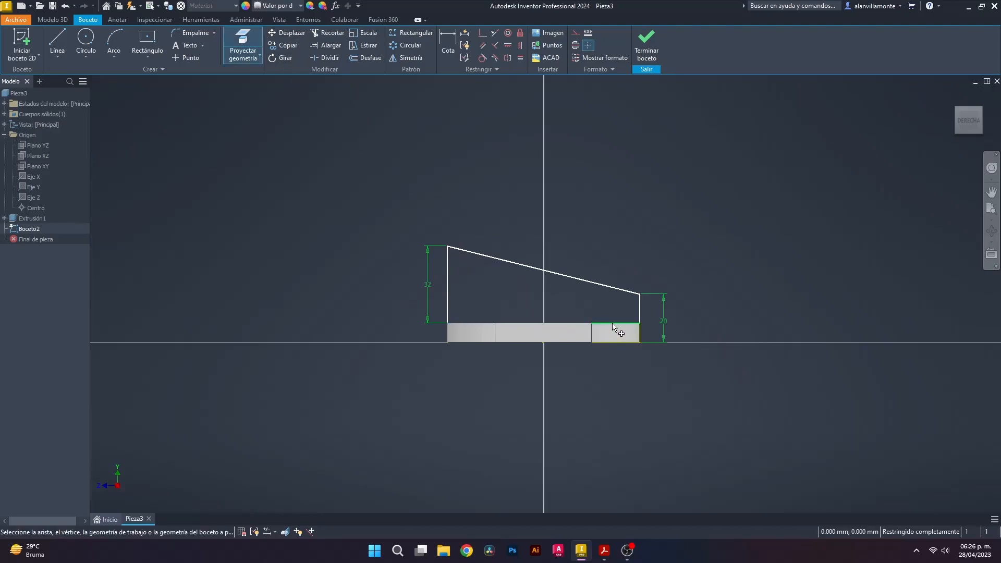
middle_click_drag(643, 226, 649, 243, "shift")
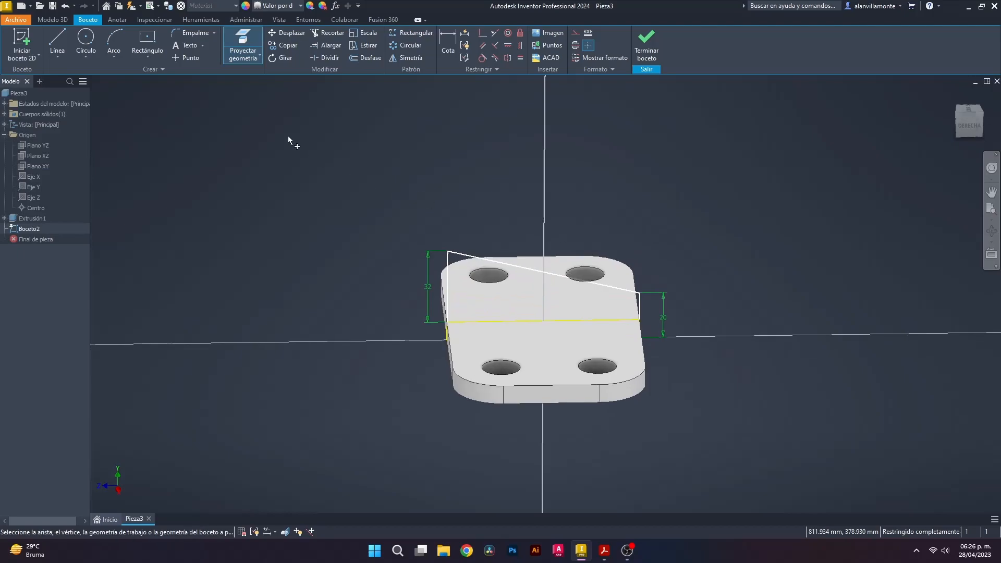
Step: Extrude the sloped profile symmetrically by 60 mm, taking the block width from the PDF drawing, and join it to the plate
left_click(52, 20)
left_click(58, 42)
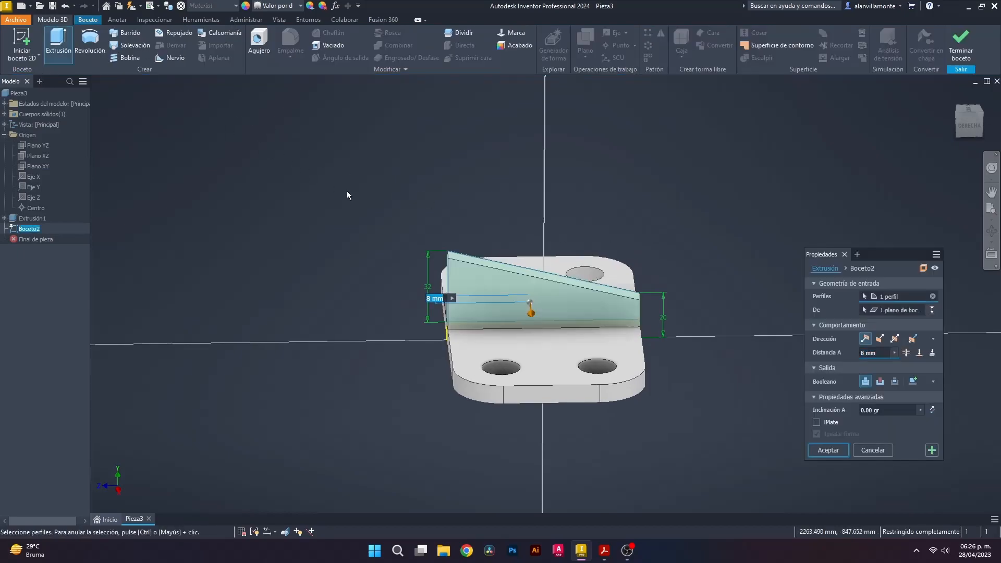
middle_click_drag(698, 233, 728, 254, "shift")
key("alt+Tab")
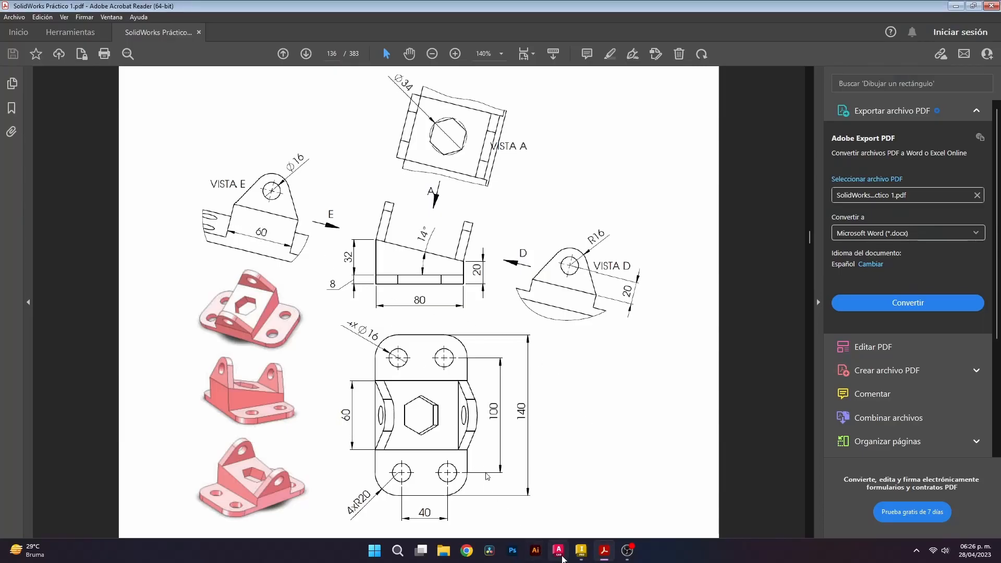
left_click(580, 550)
left_click(868, 353)
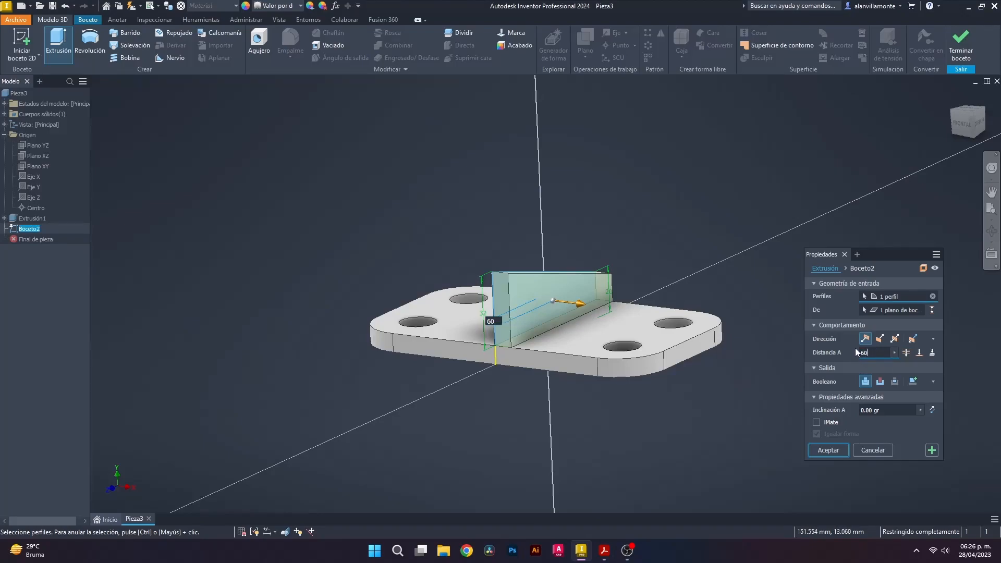
left_click(895, 339)
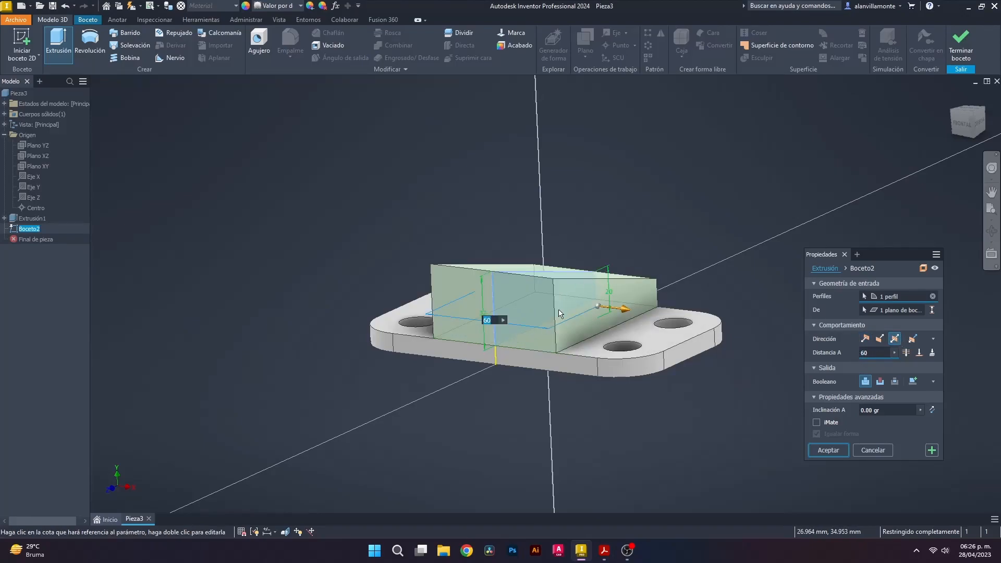
left_click(817, 453)
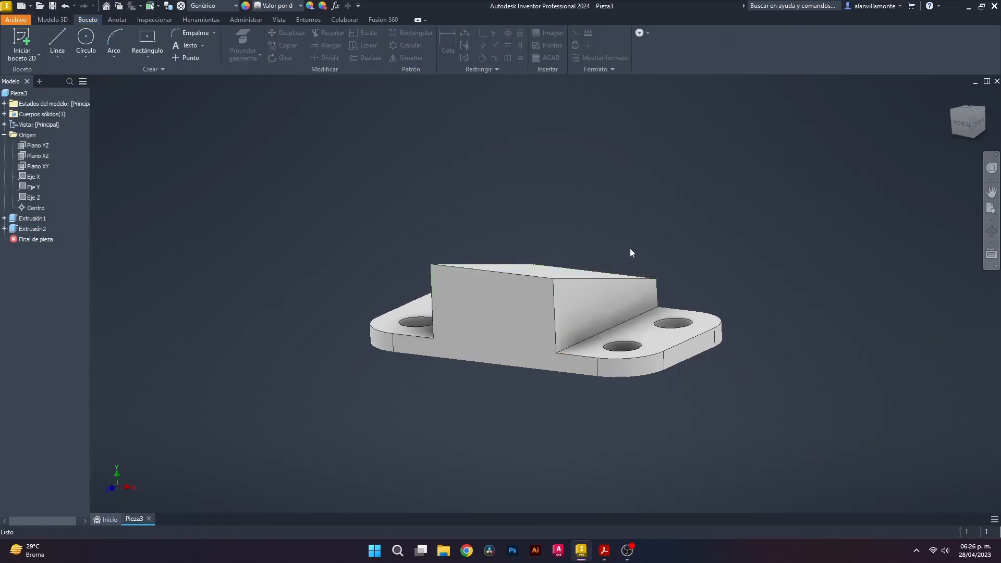
Step: Start a sketch on the block's sloped face and draw a six-sided polygon centred on the face, with two corners aligned across its width
middle_click_drag(746, 285, 591, 284, "shift")
left_click(591, 284)
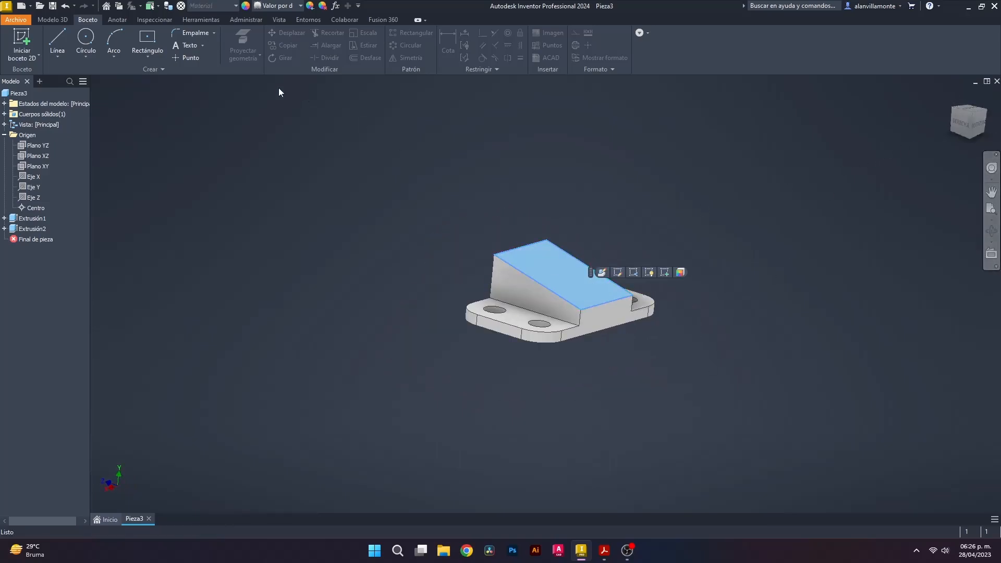
left_click(148, 58)
left_click(158, 256)
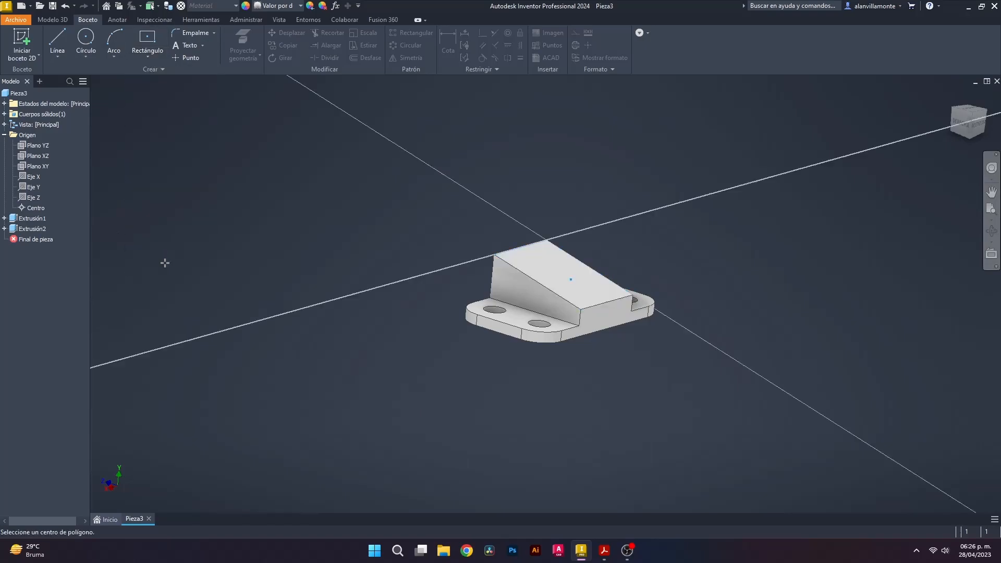
scroll(532, 284, "down", 2)
scroll(529, 286, "up", 5)
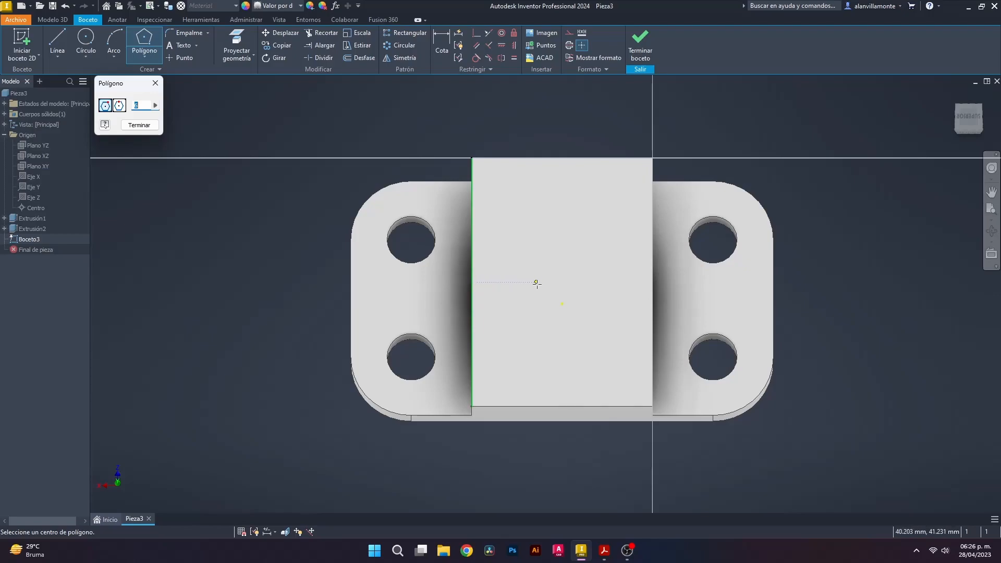
type("6")
left_click(561, 282)
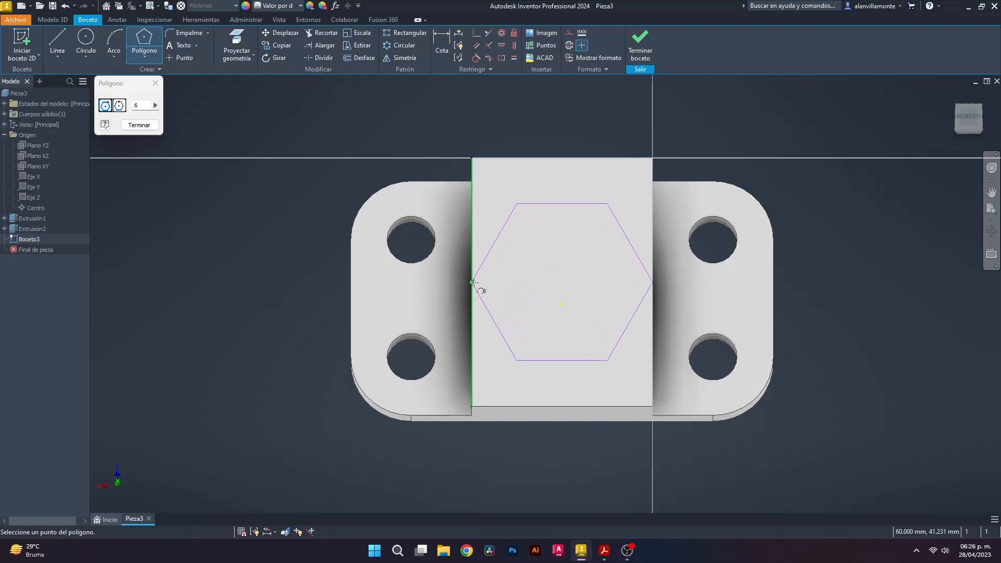
left_click(490, 282)
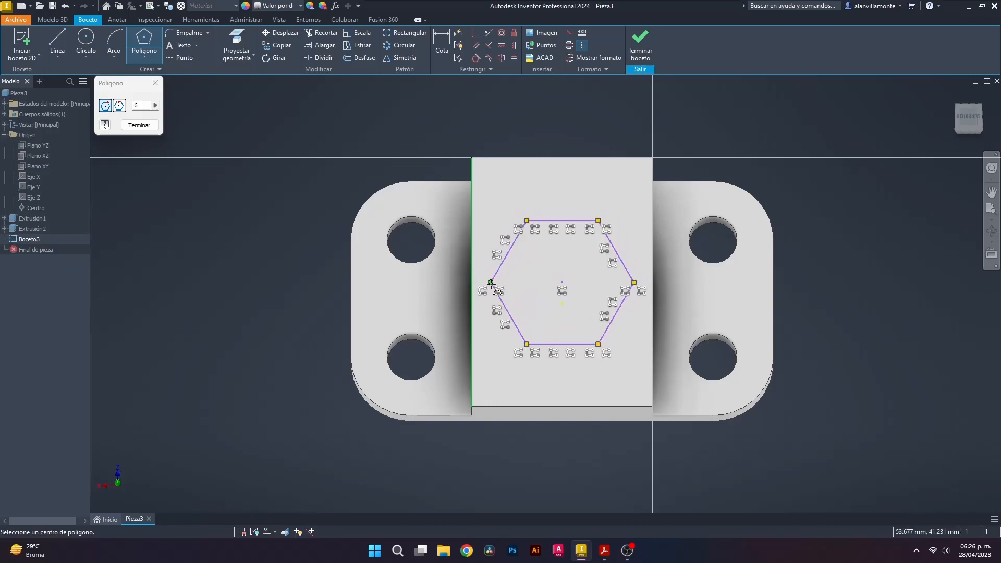
Step: Check the hexagon size in the PDF drawing and try to dimension the distance between its two opposite side corners
left_click(603, 549)
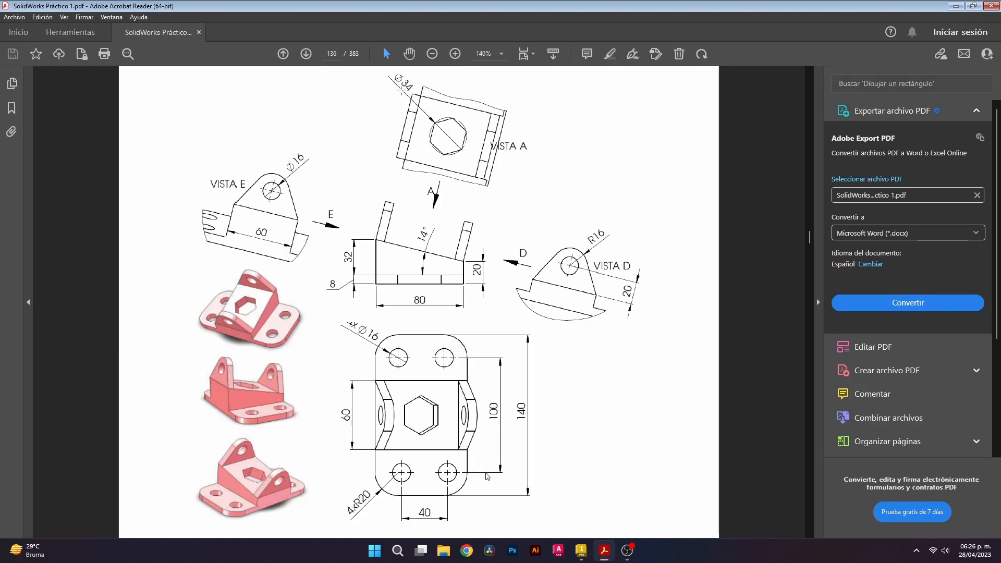
left_click(581, 549)
left_click(441, 46)
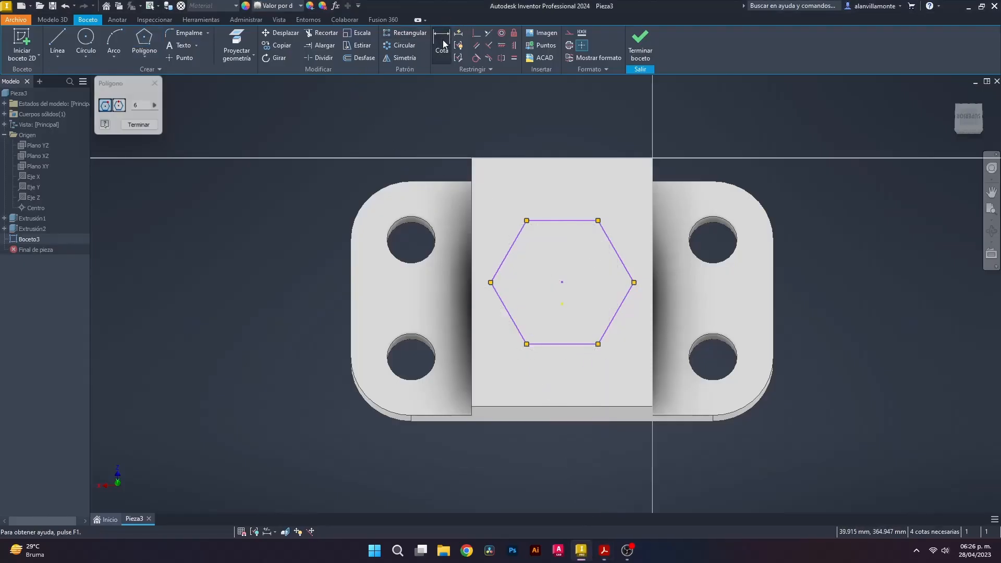
left_click(489, 283)
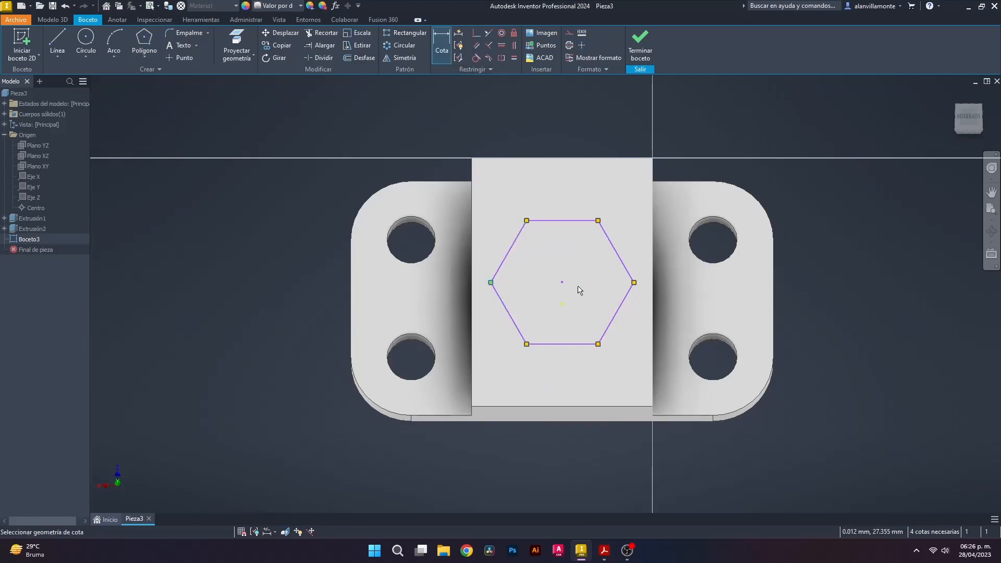
left_click(633, 283)
left_click(561, 185)
key("Escape")
key("Escape")
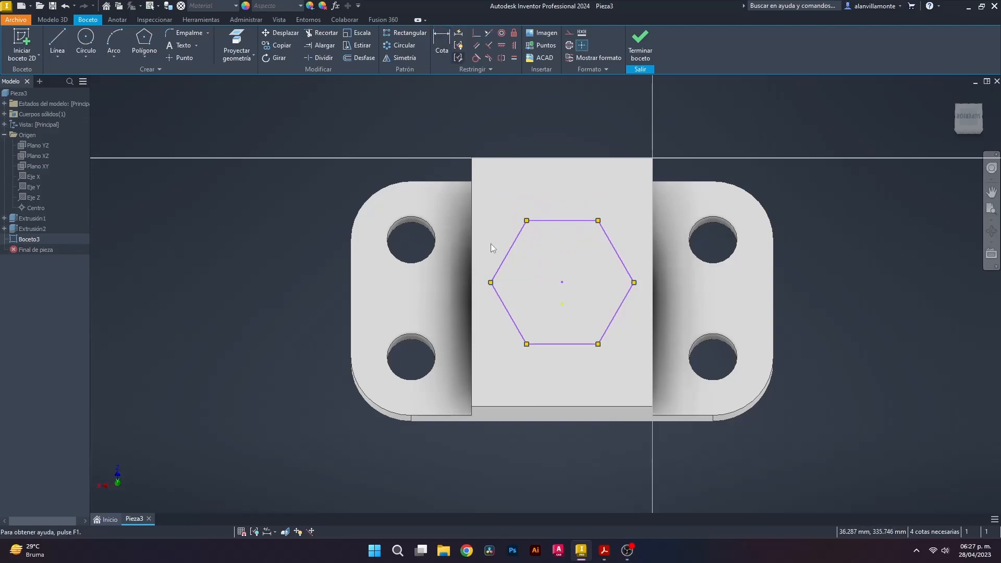
Step: Dimension the distance between the hexagon's two opposite side corners and set it to 34 mm
key("d")
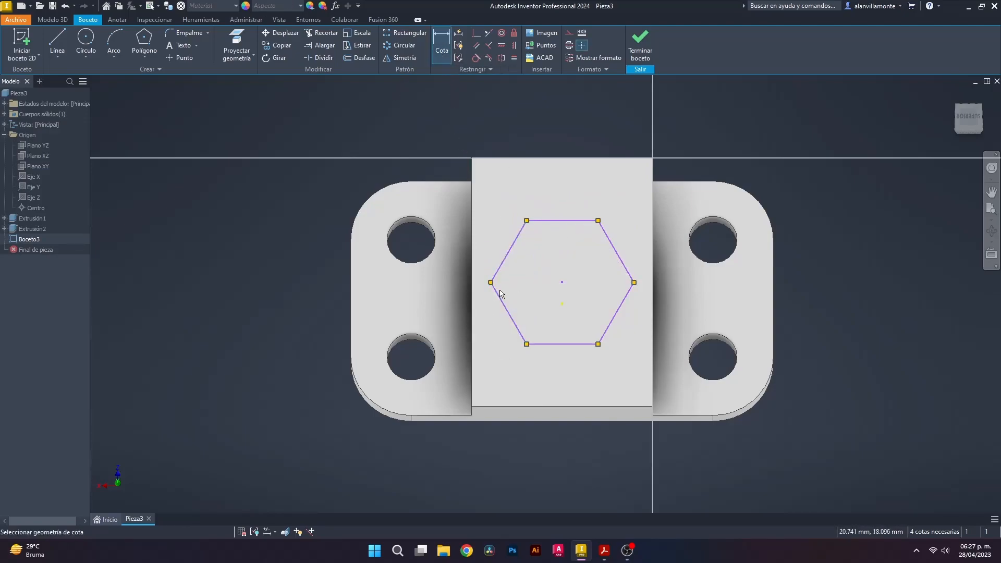
left_click(490, 283)
left_click(634, 283)
left_click(571, 209)
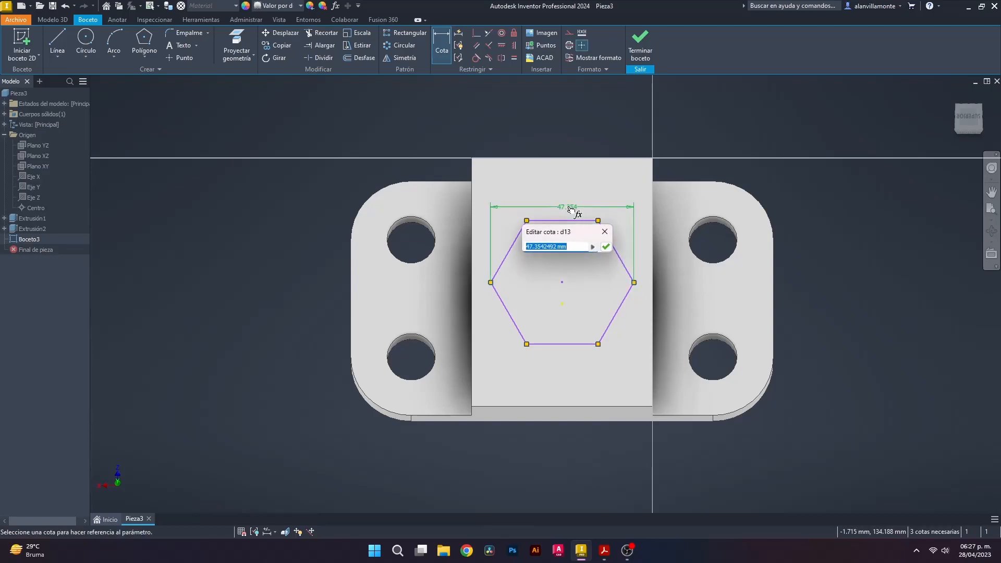
type("34")
key("Return")
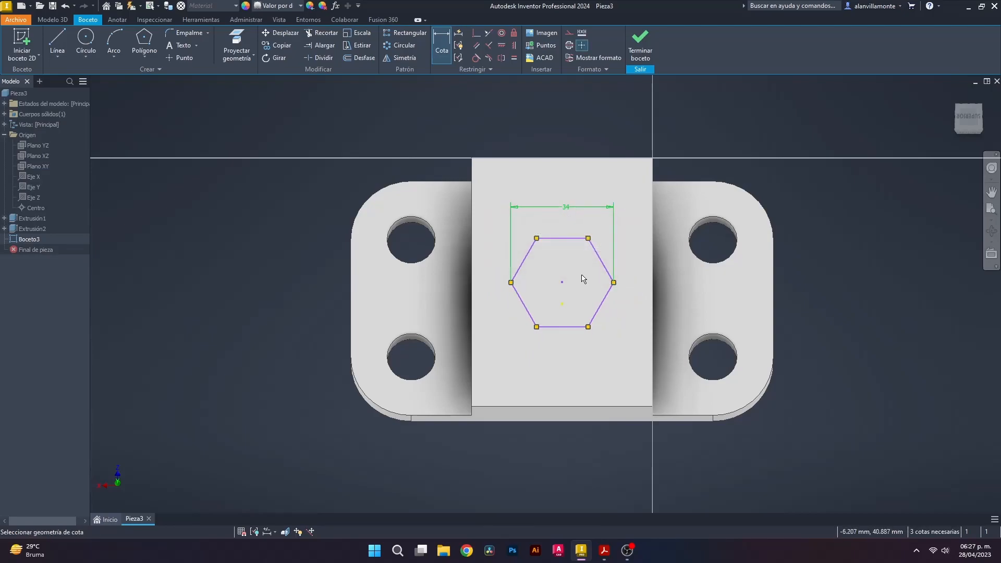
Step: Constrain the hexagon's centre horizontally to the midpoint of the sloped face's side edge and vertically to the midpoint of its upper edge
left_click(514, 46)
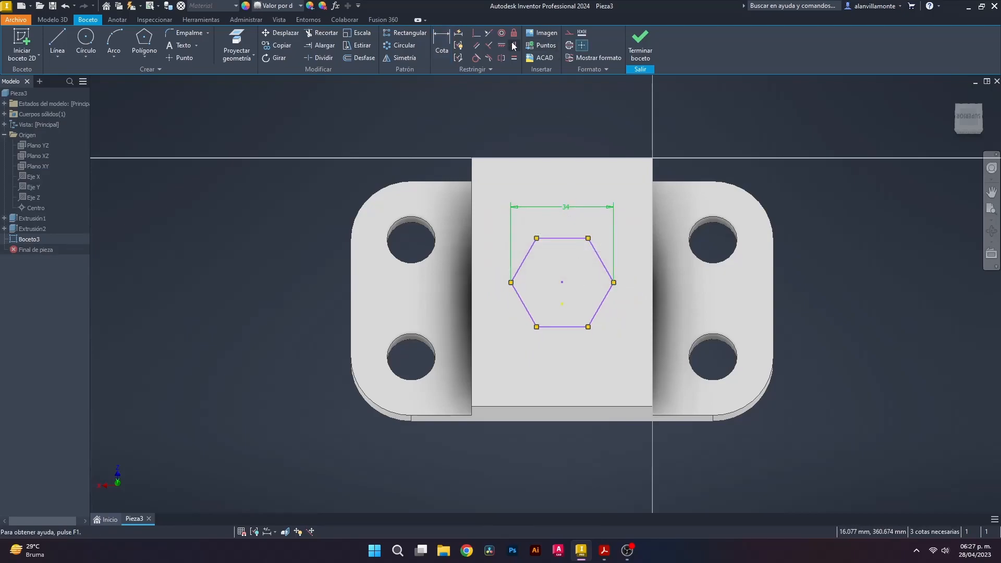
left_click(562, 282)
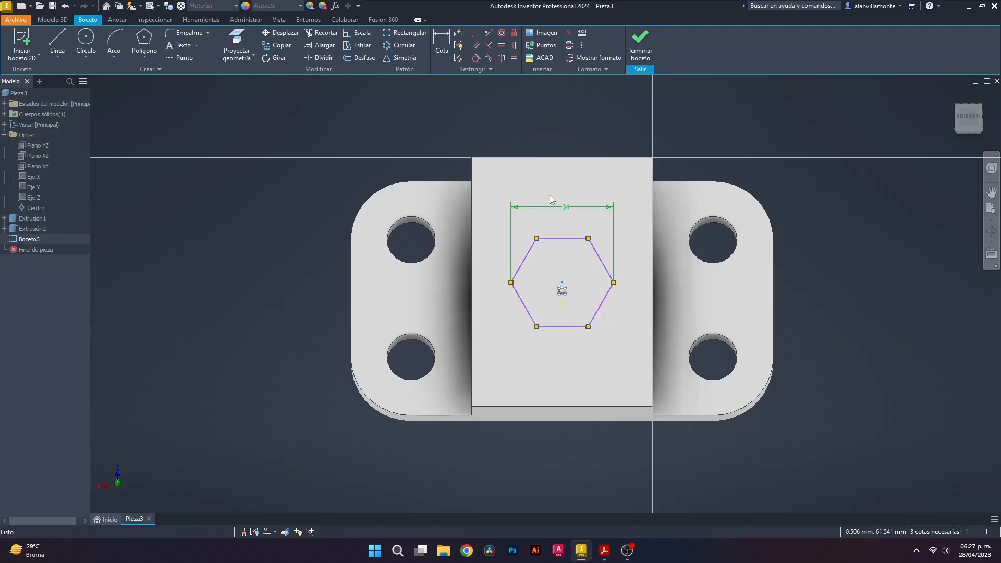
left_click(500, 47)
left_click(472, 283)
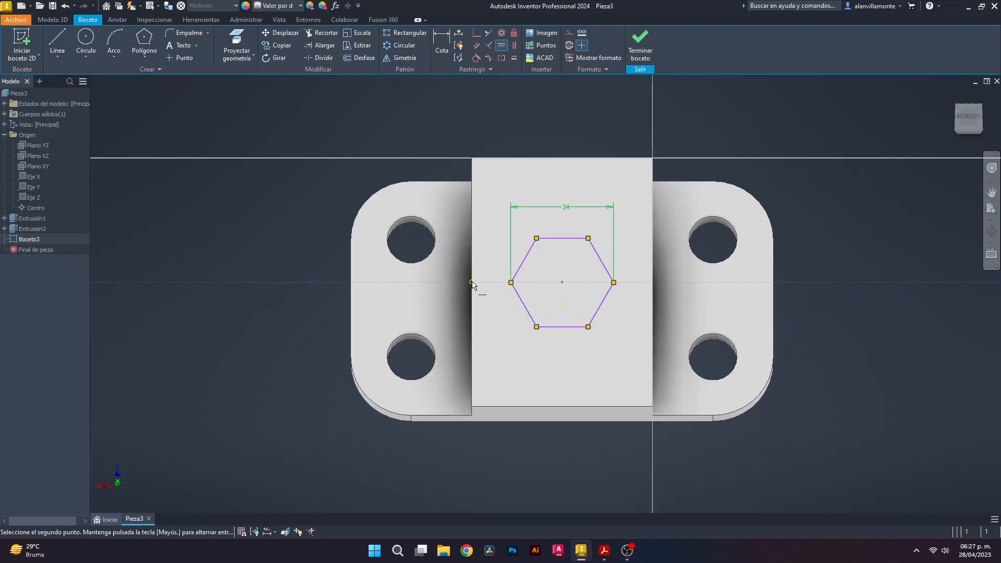
left_click(561, 282)
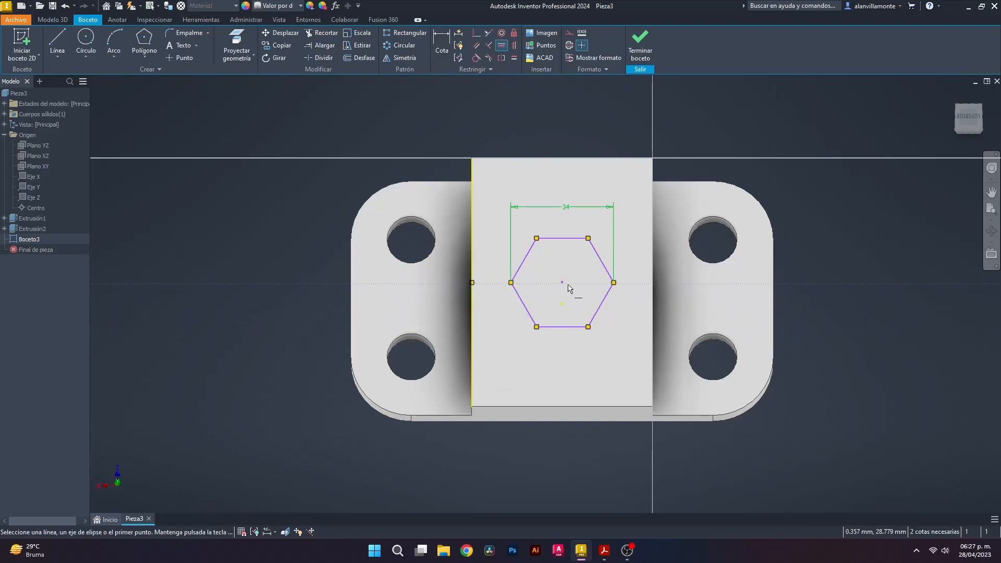
left_click(513, 47)
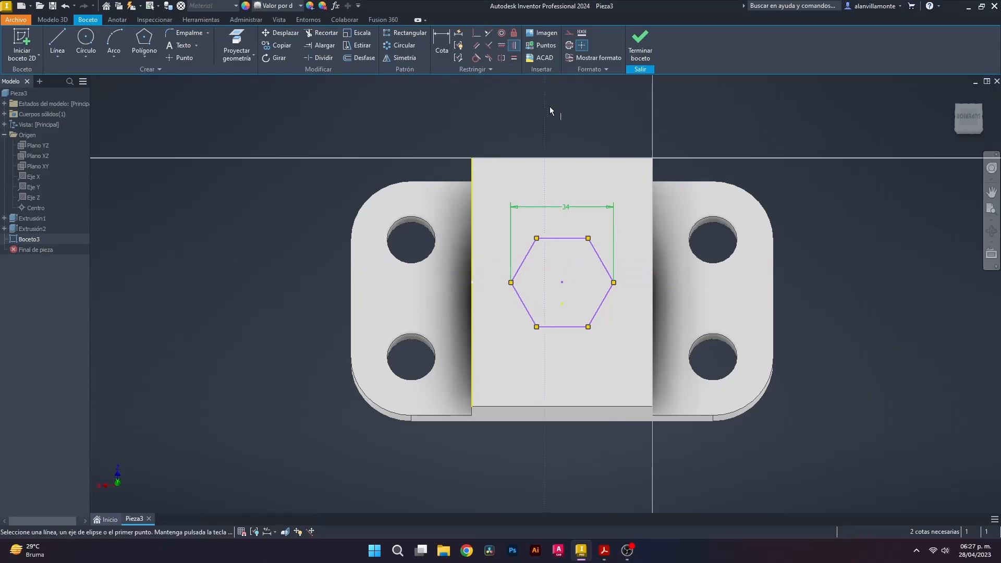
left_click(562, 158)
left_click(561, 283)
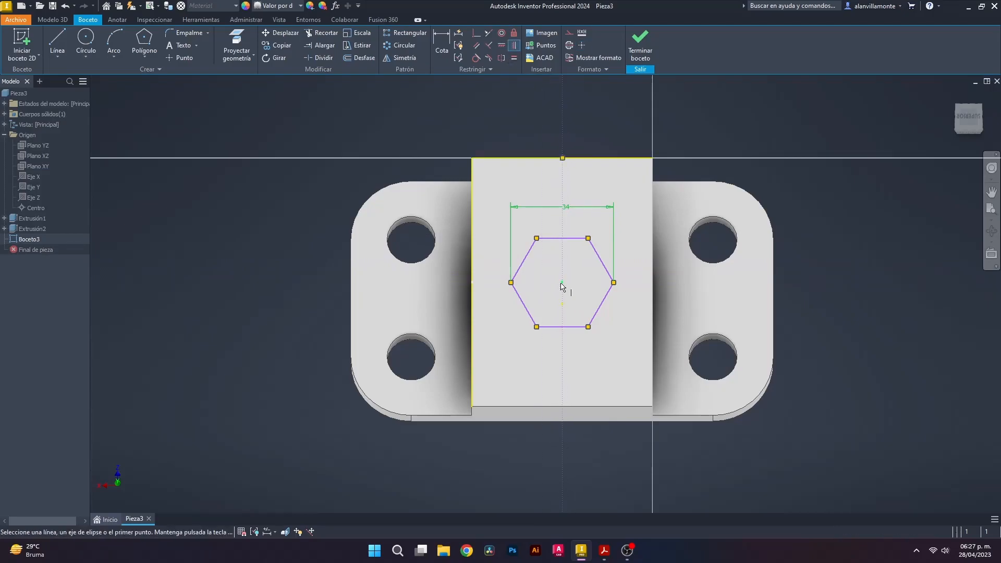
Step: Try to add a length dimension to the hexagon's upper side
left_click(441, 46)
left_click(574, 238)
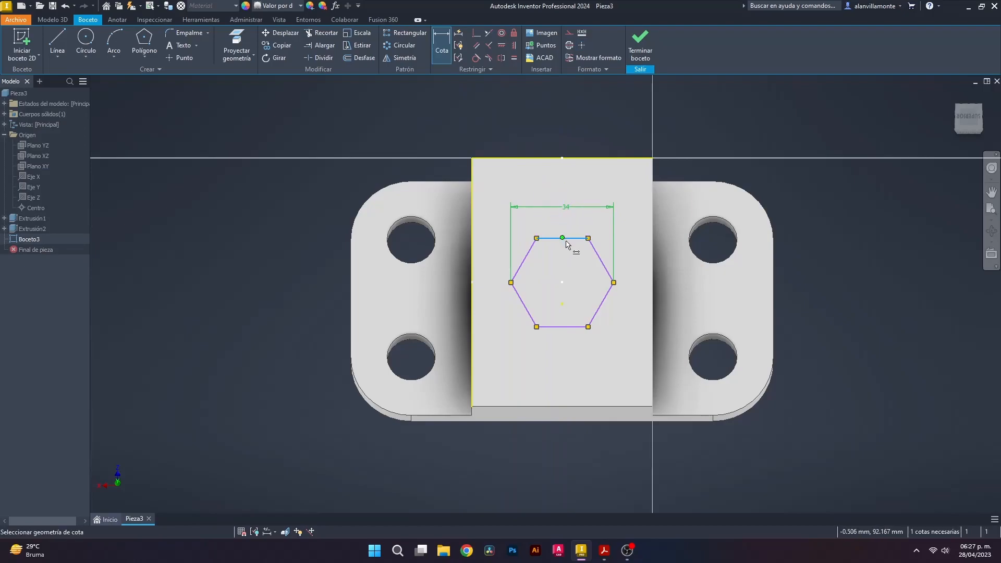
key("Escape")
left_click(445, 60)
key("Escape")
left_click(445, 59)
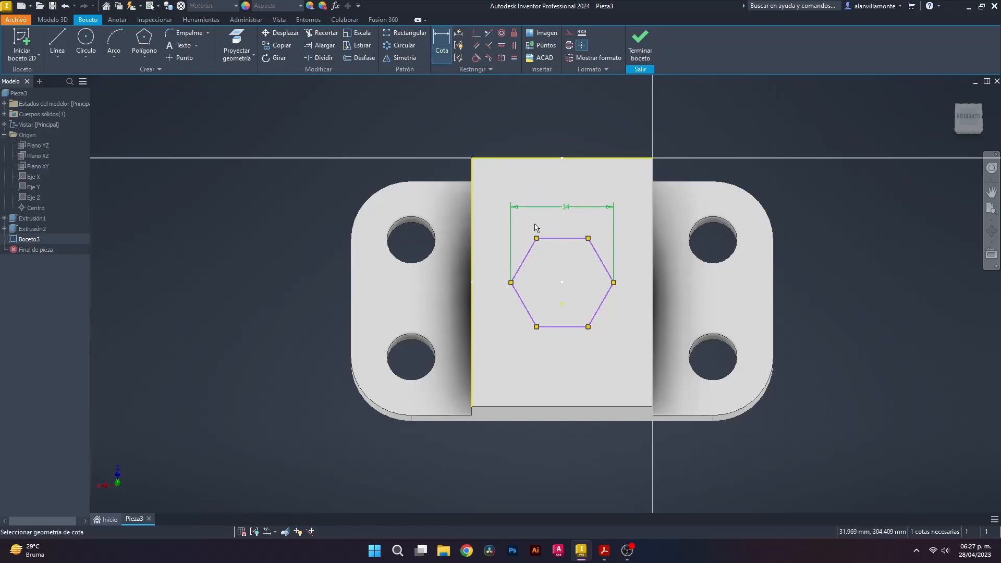
left_click(556, 239)
left_click(547, 222)
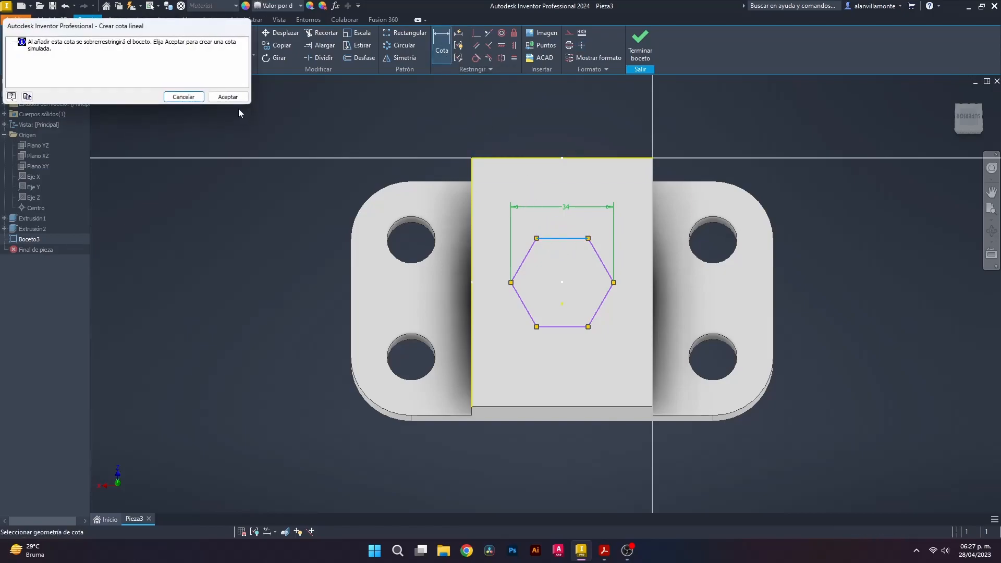
left_click(214, 100)
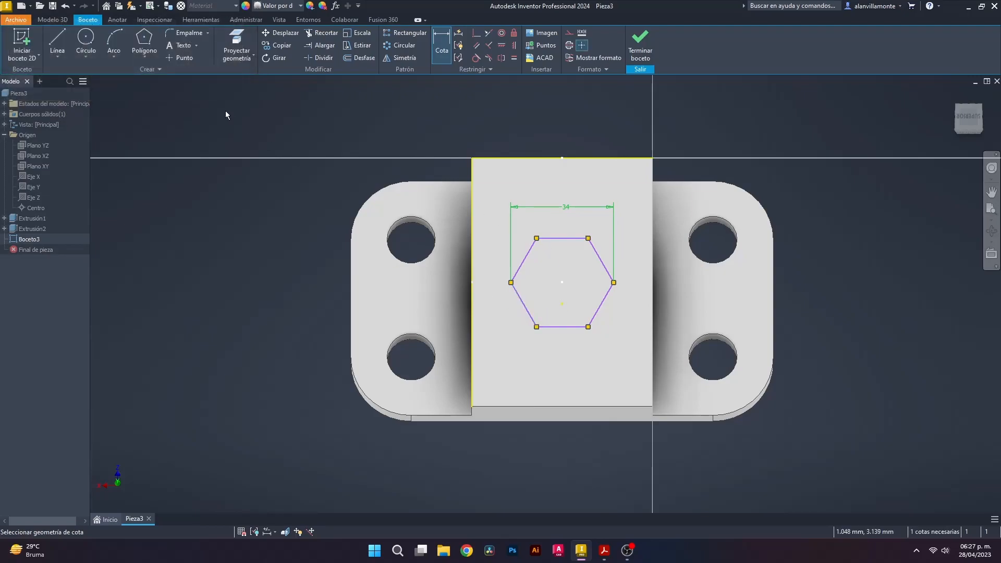
Step: Extrude the hexagon as an 8 mm deep cut into the block's sloped face
left_click(52, 19)
key("F6")
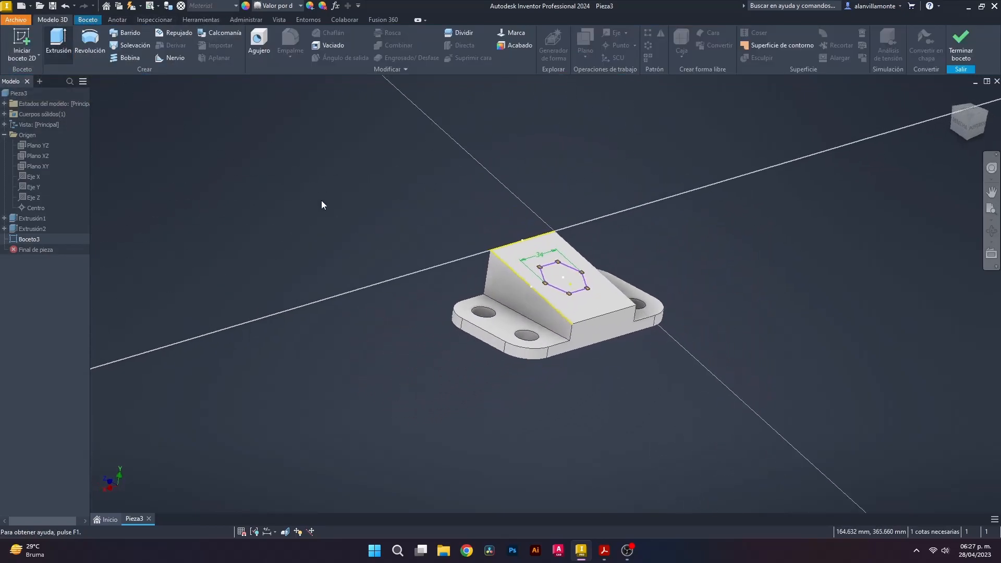
key("e")
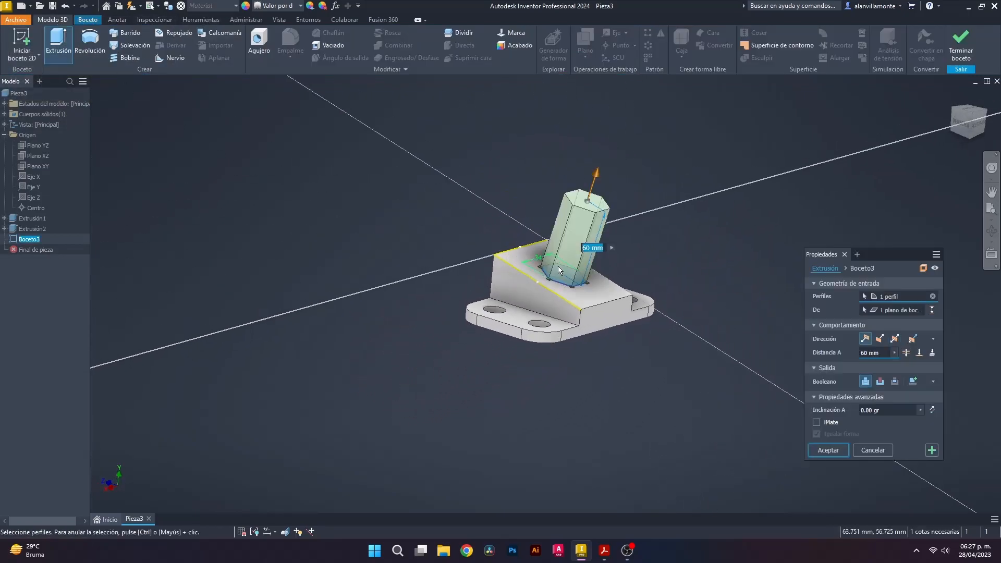
left_click(880, 381)
type("8")
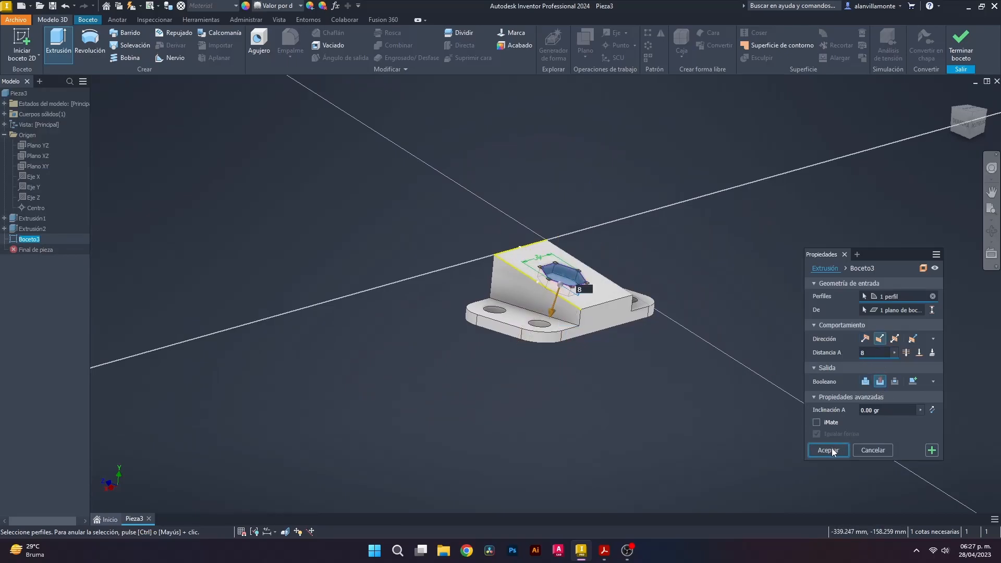
left_click(827, 450)
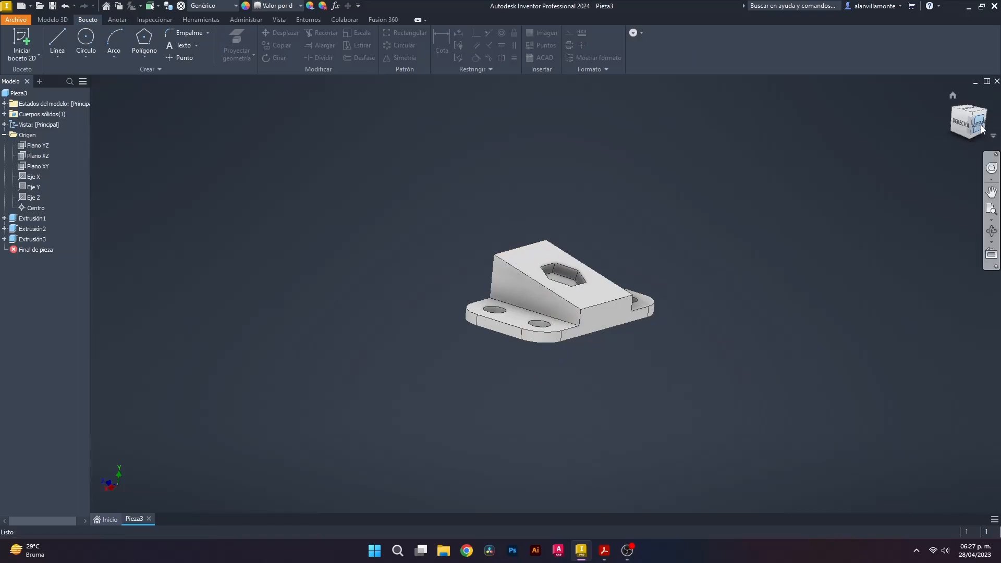
Step: Examine the hexagonal pocket from several angles and check the upright lugs in the PDF drawing
middle_click_drag(723, 237, 643, 303, "shift")
scroll(564, 322, "up", 3)
scroll(574, 304, "down", 5)
middle_click_drag(576, 306, 604, 443, "shift")
left_click(604, 551)
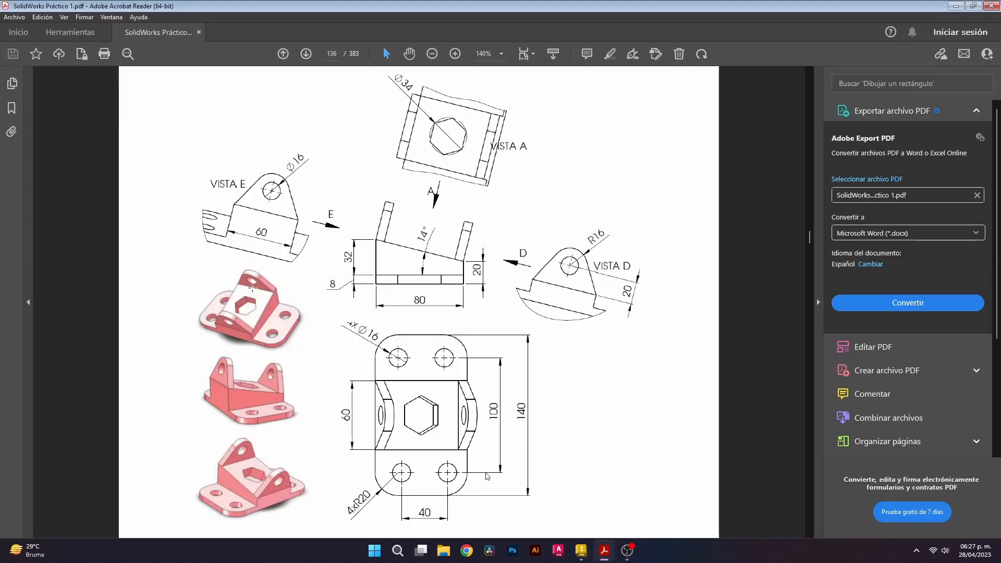
left_click(578, 554)
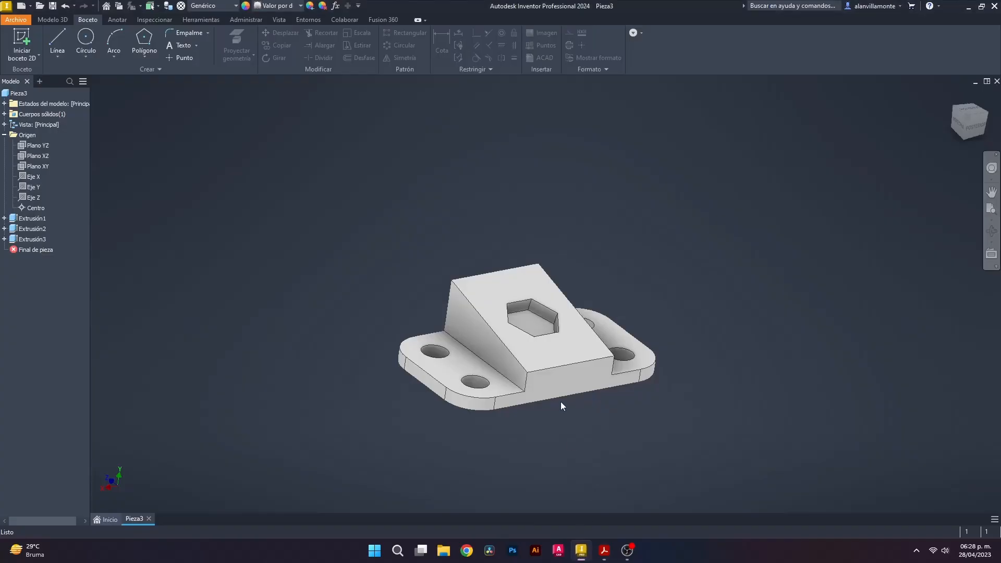
Step: Create a work plane at 90 degrees to the sloped face through the block's highest edge
left_click(52, 19)
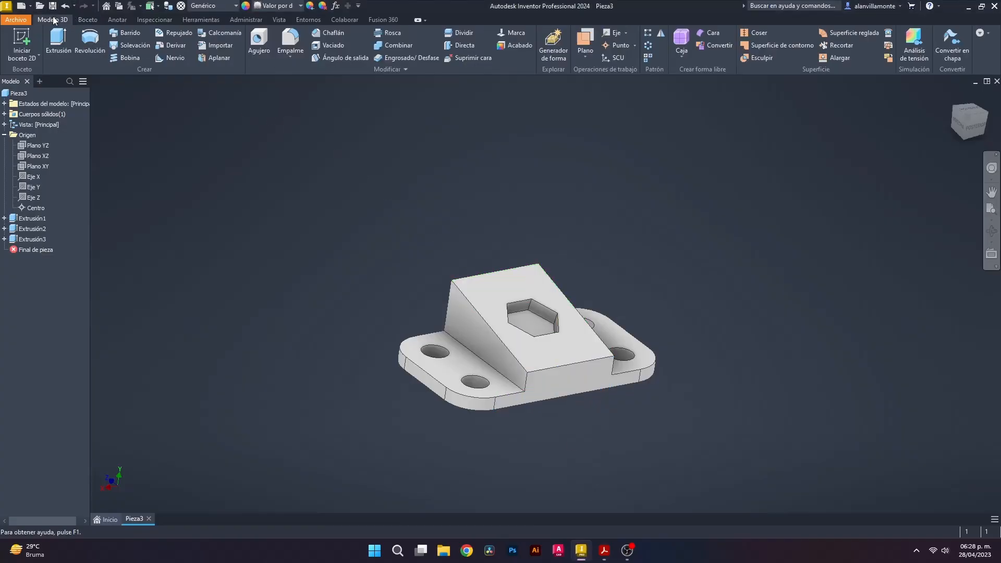
left_click(586, 56)
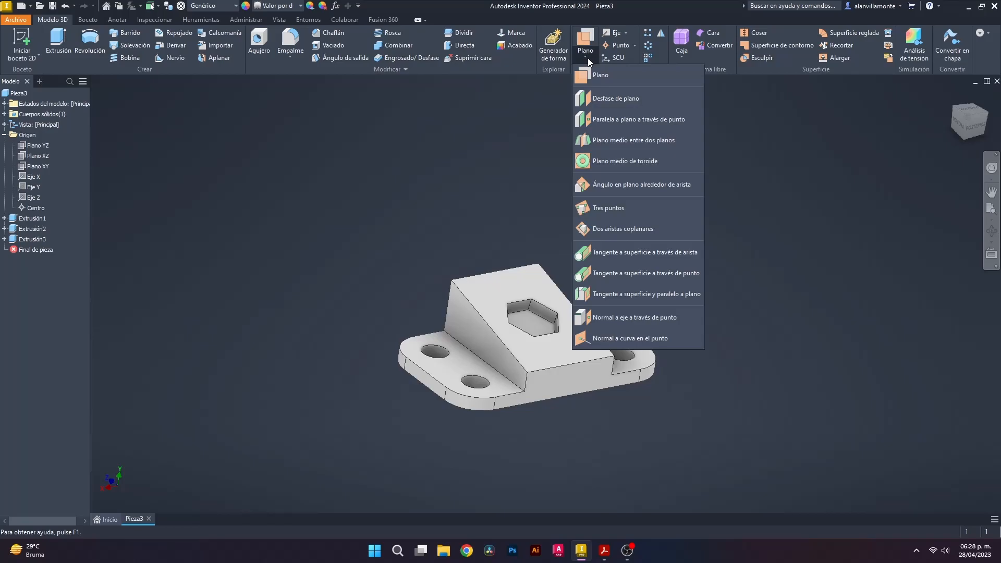
left_click(601, 183)
middle_click_drag(404, 283, 510, 319, "shift")
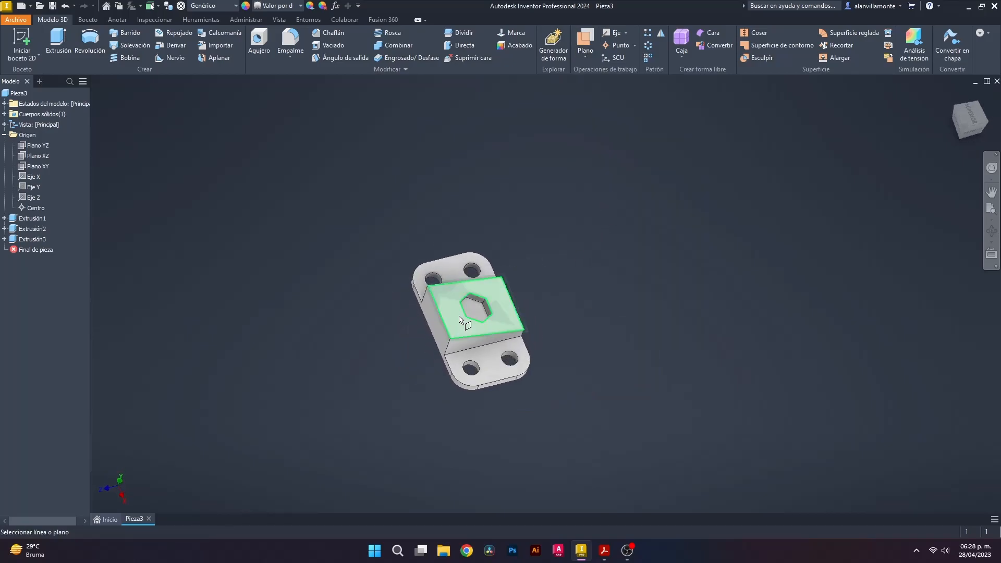
left_click(443, 328)
scroll(458, 318, "down", 5)
scroll(461, 316, "up", 4)
middle_click_drag(474, 386, 462, 298, "shift")
scroll(483, 293, "up", 4)
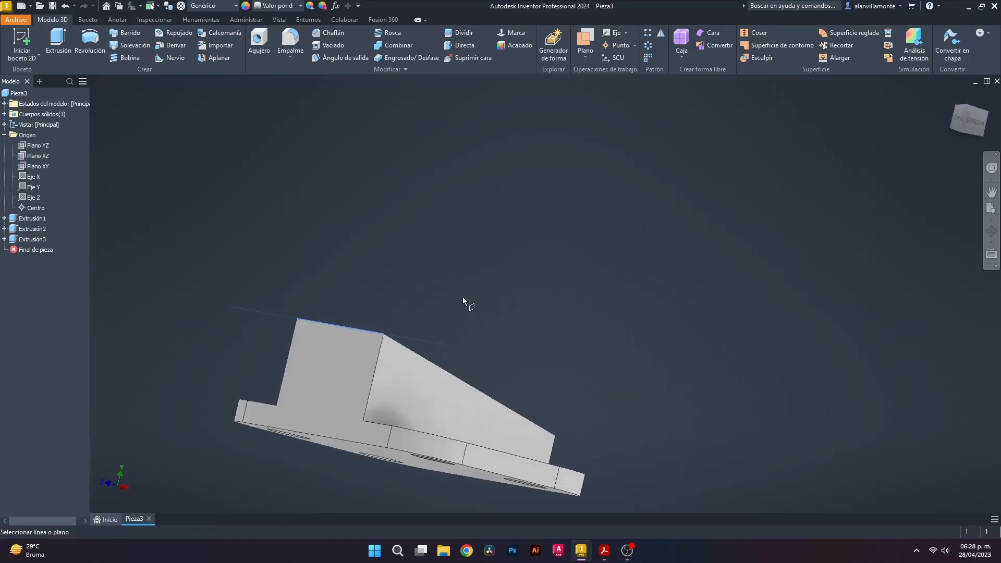
middle_click_drag(515, 270, 390, 296, "shift")
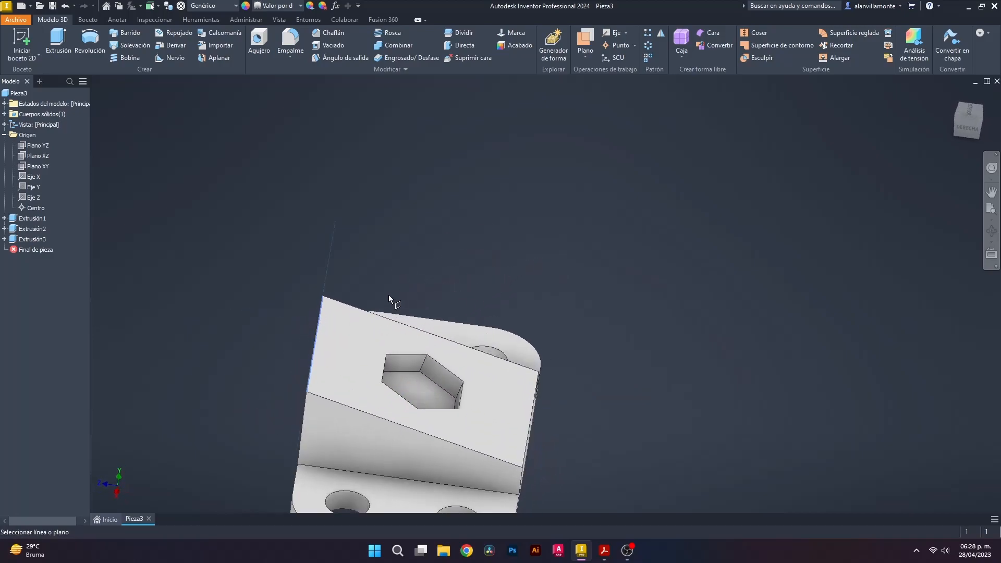
left_click(357, 342)
scroll(573, 375, "down", 3)
left_click(964, 127)
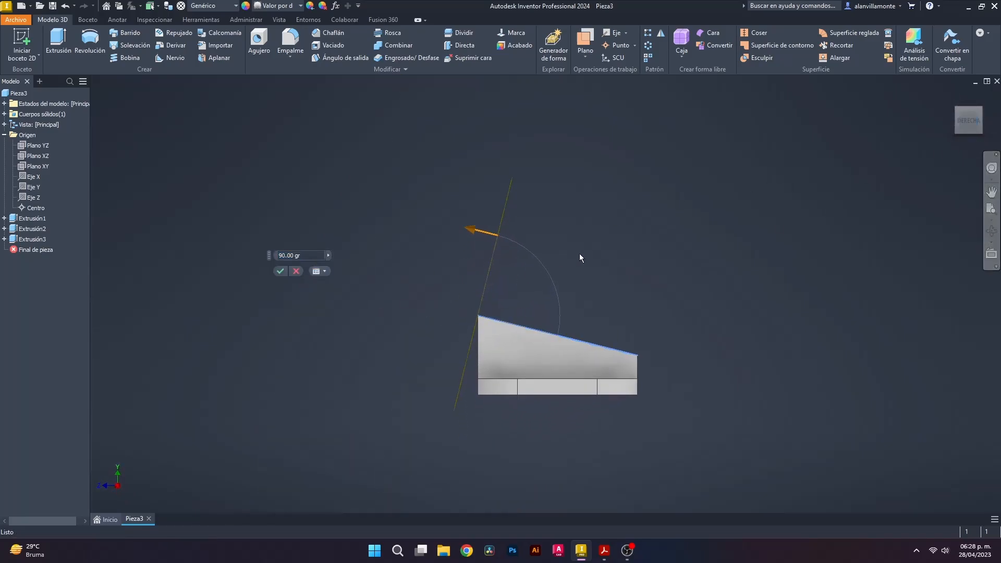
left_click(280, 271)
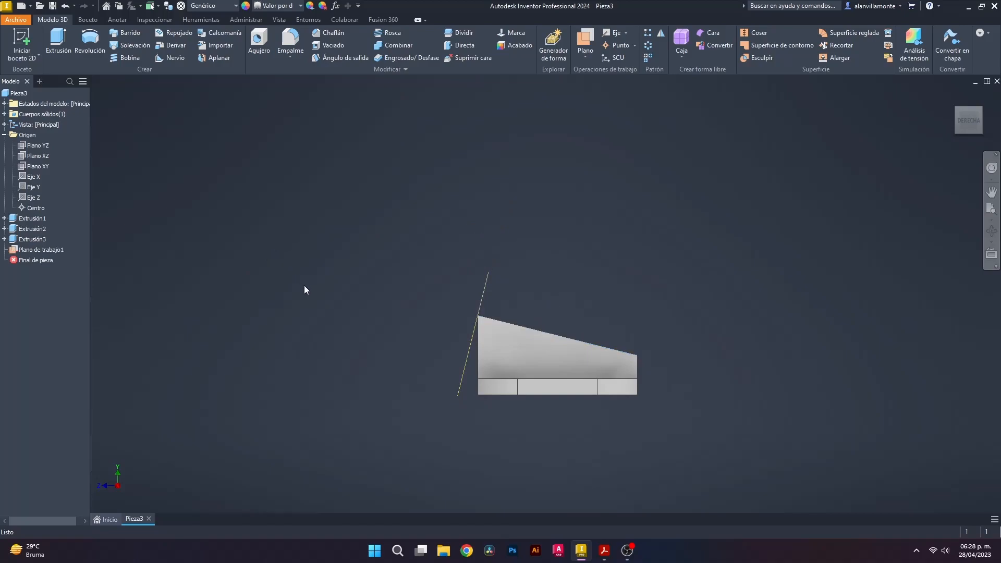
Step: Sketch concentric 16 mm and 32 mm diameter circles on the new work plane, centred above the block, taking the lug sizes from the PDF drawing
middle_click_drag(327, 288, 434, 308, "shift")
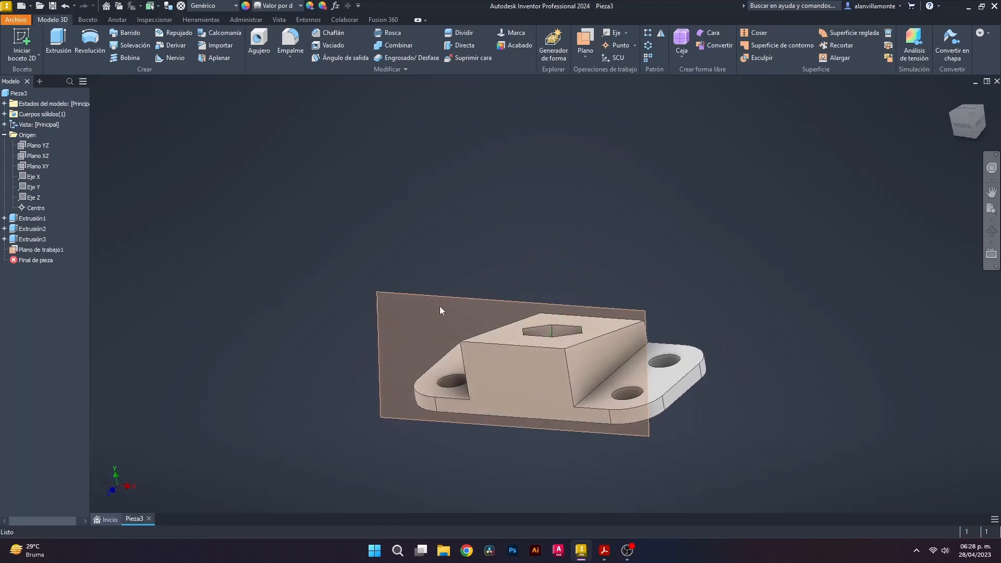
left_click(401, 294)
left_click(96, 21)
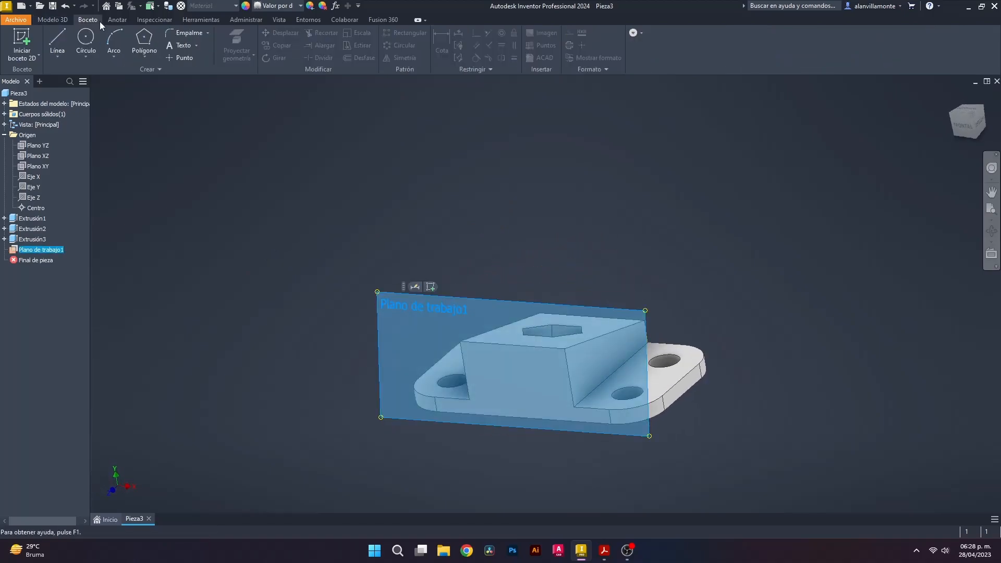
left_click(74, 39)
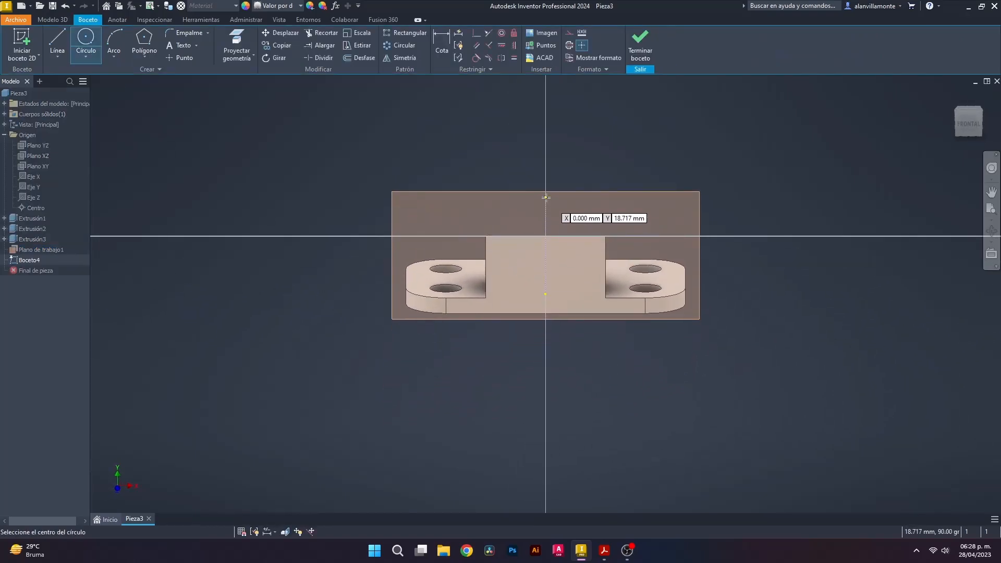
left_click(545, 202)
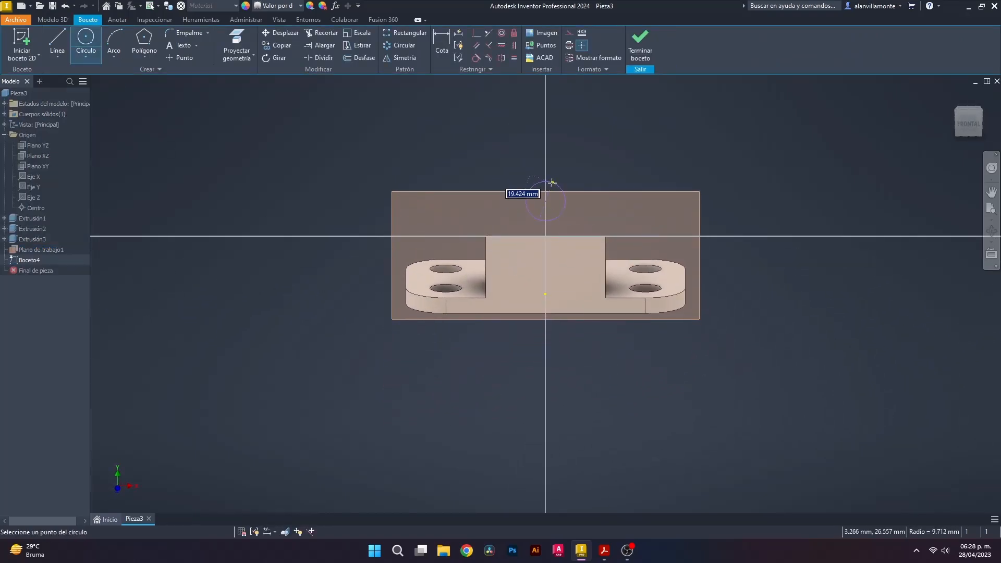
left_click(604, 550)
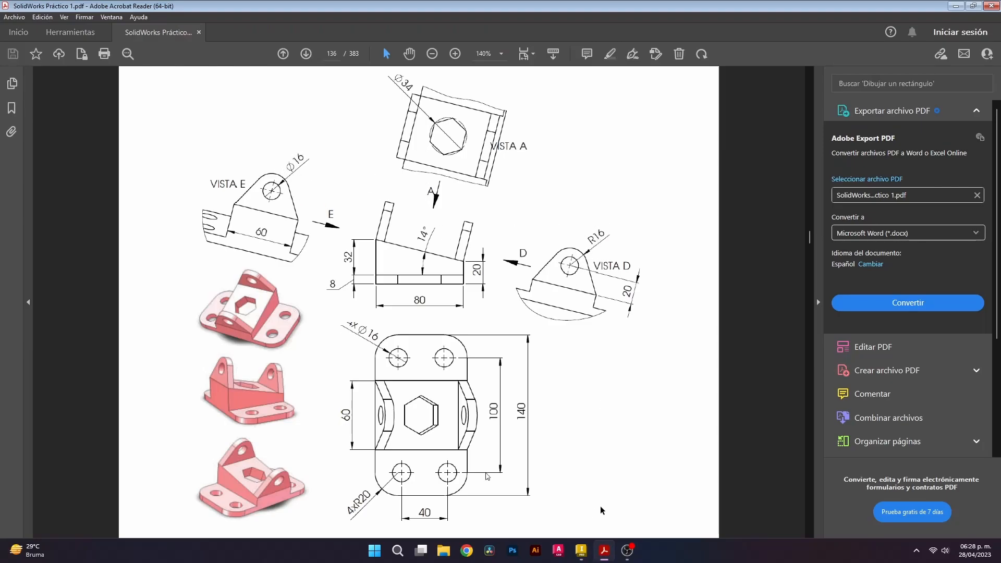
left_click(583, 552)
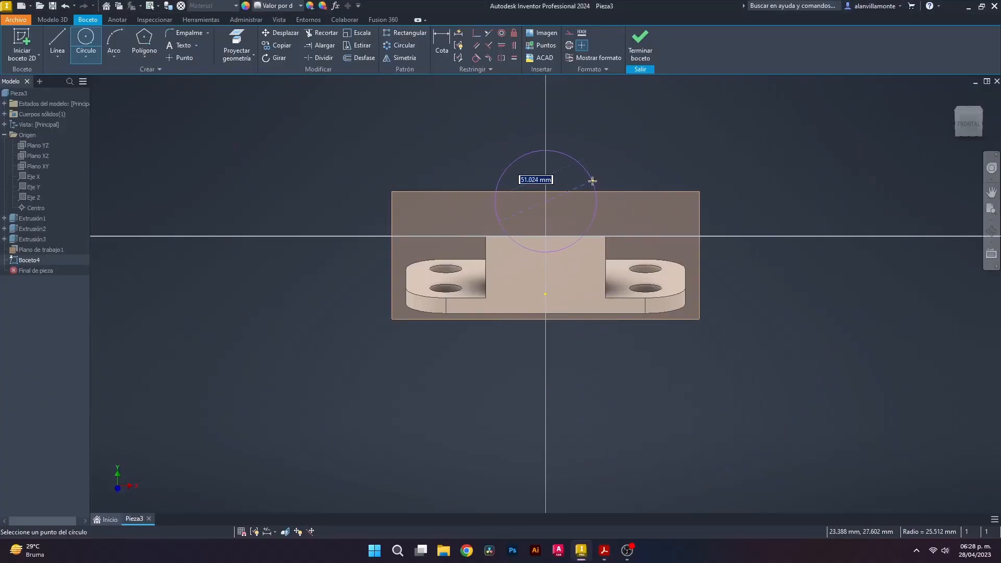
key("Return")
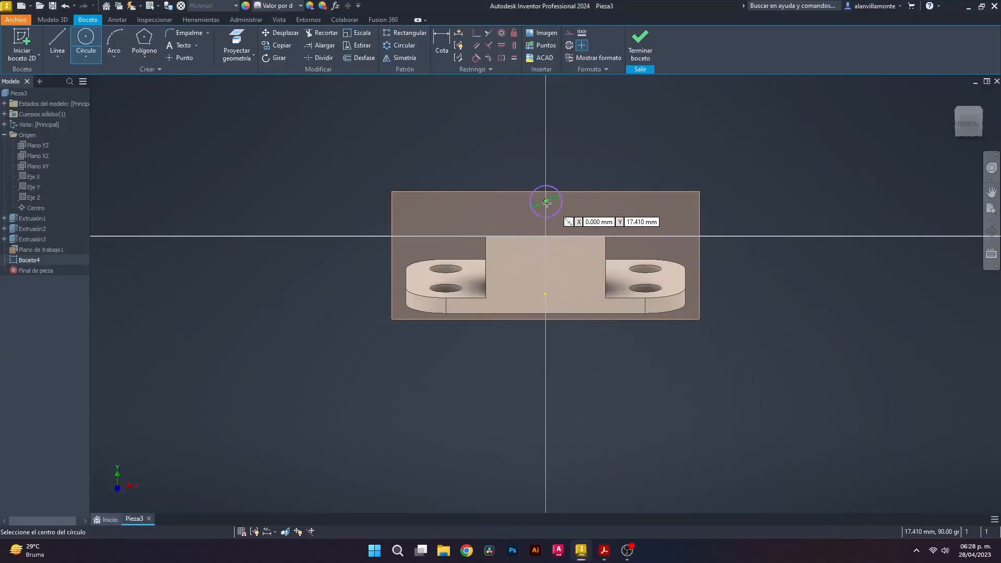
key("Escape")
scroll(557, 209, "up", 3)
scroll(557, 208, "down", 5)
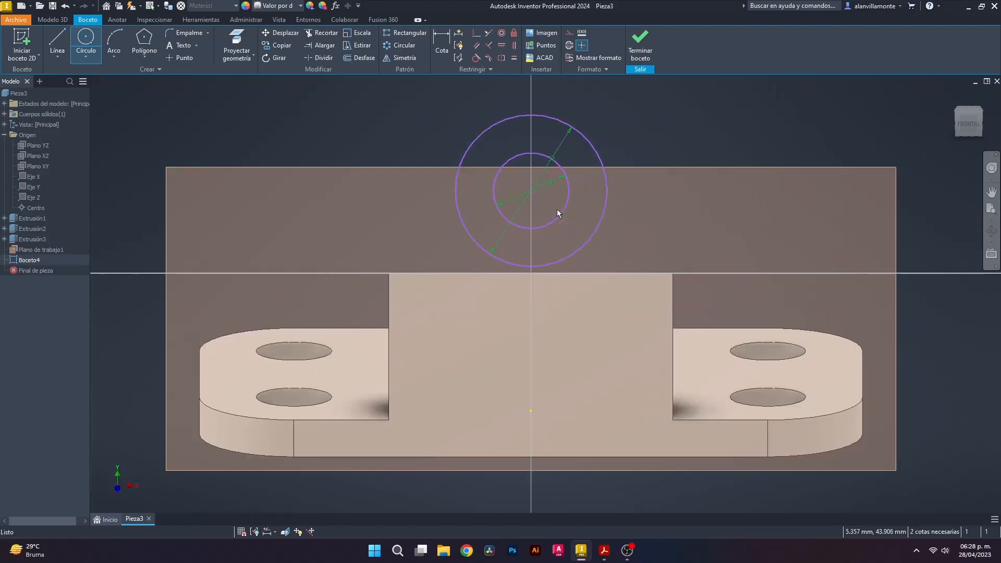
key("Escape")
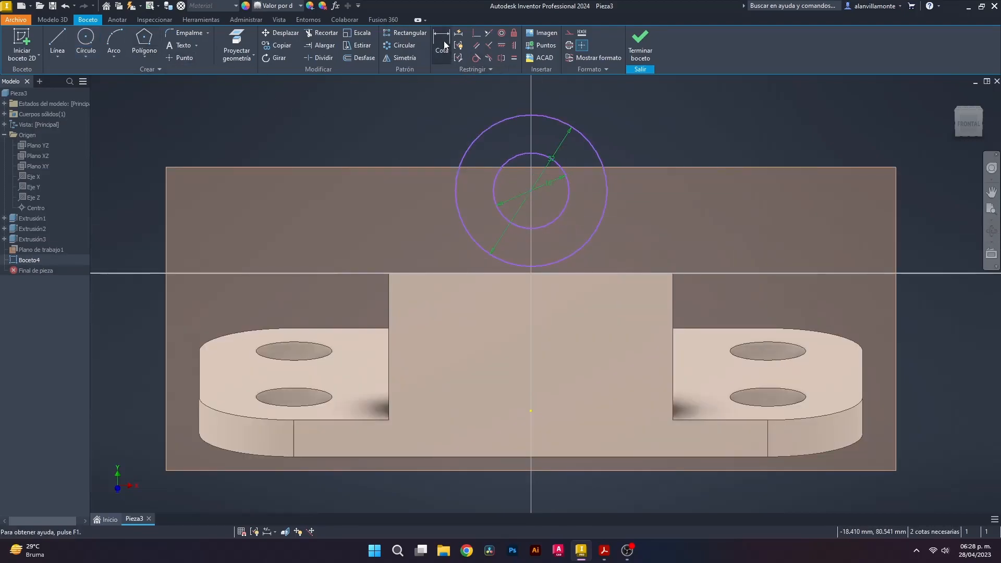
Step: Dimension the circles' centre 20 mm above the block's top edge, per the PDF drawing, and align it vertically with the edge's midpoint
left_click(604, 551)
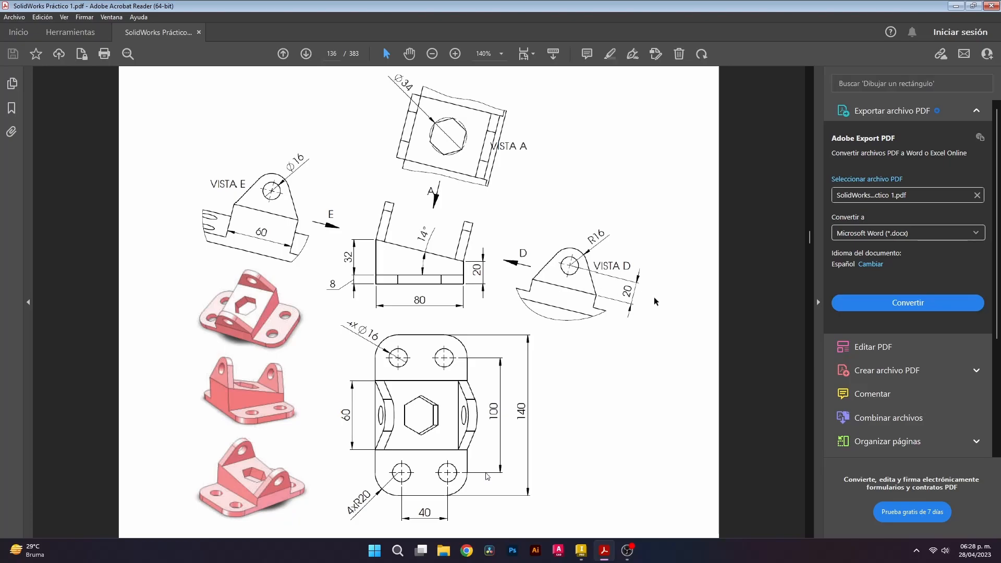
left_click(580, 550)
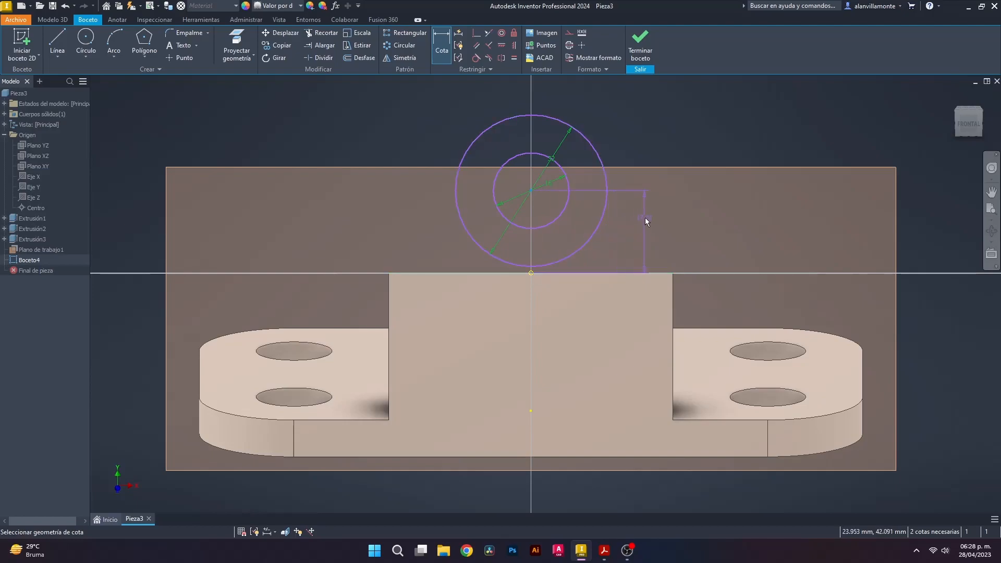
left_click(644, 233)
type("20")
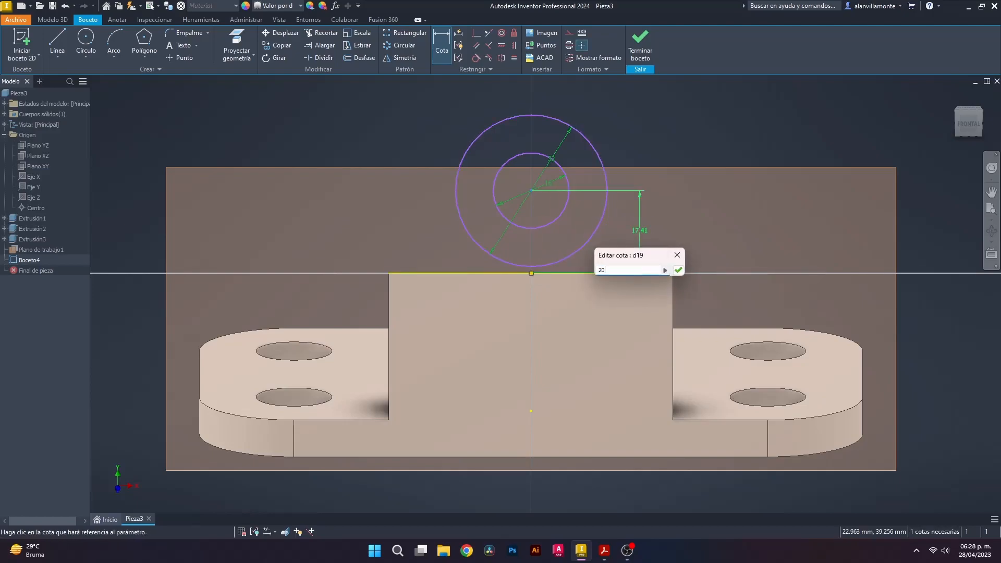
key("Return")
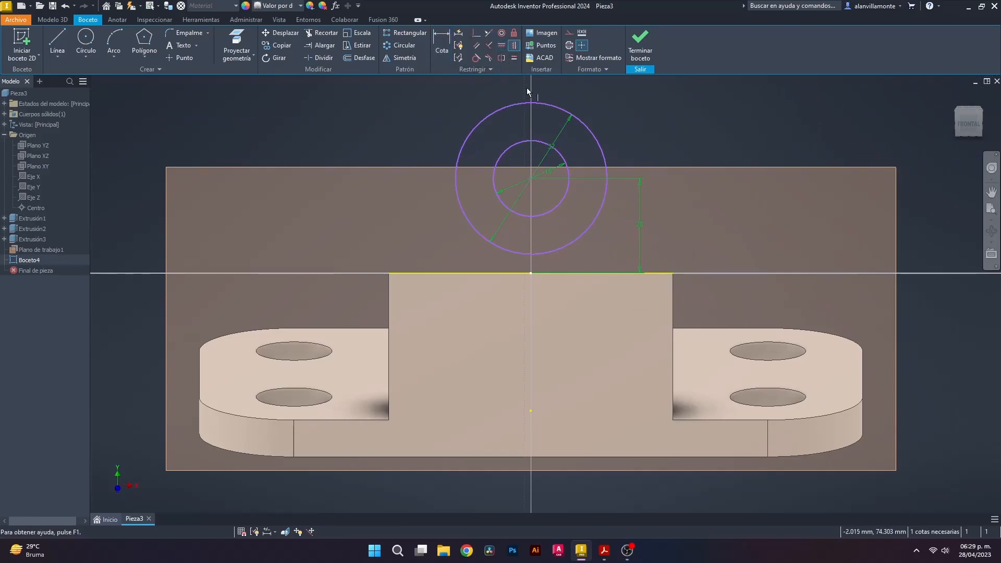
left_click(530, 178)
left_click(531, 273)
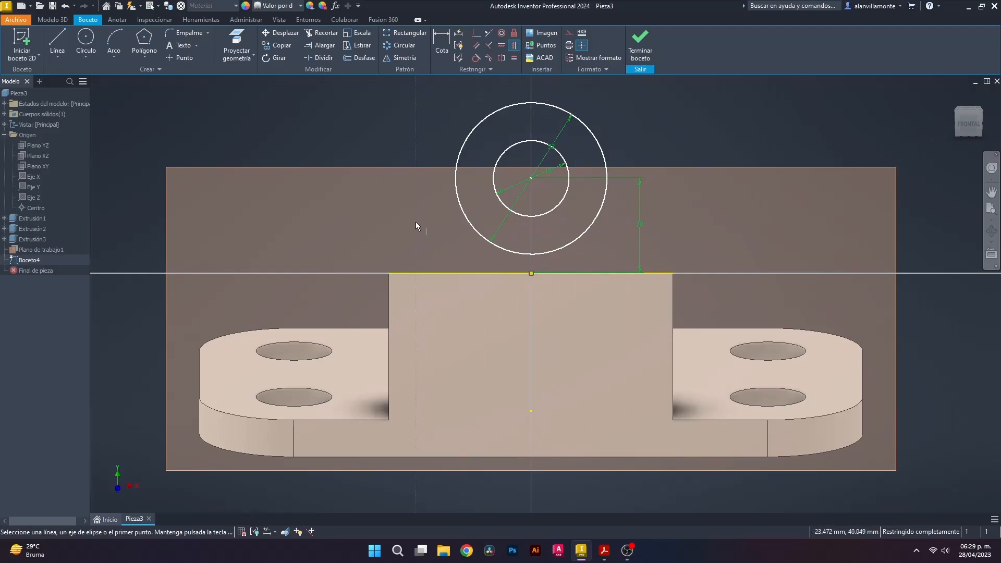
Step: Draw two slanted lines from the sides of the outer circle down to the ends of the block's top edge
left_click(53, 20)
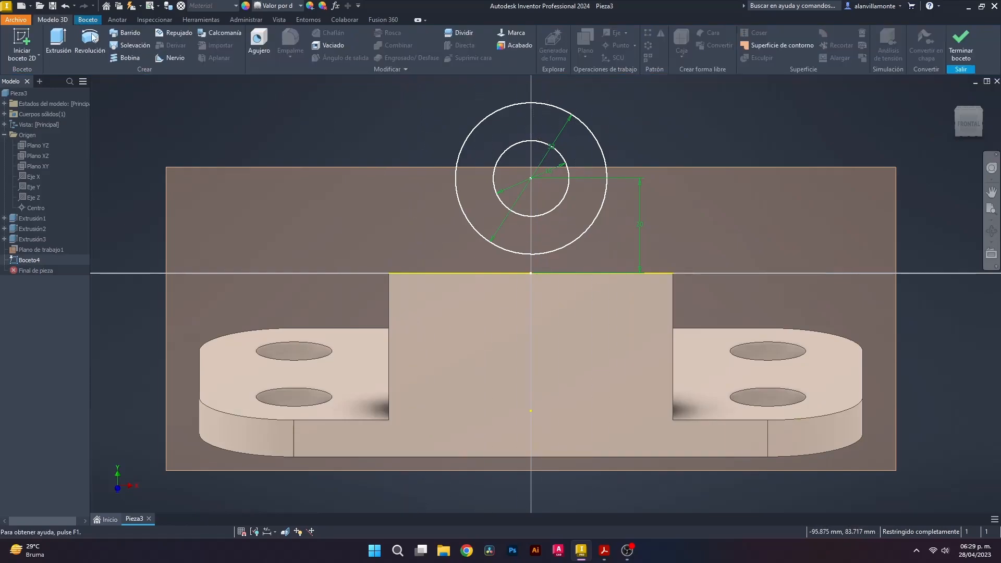
left_click(87, 20)
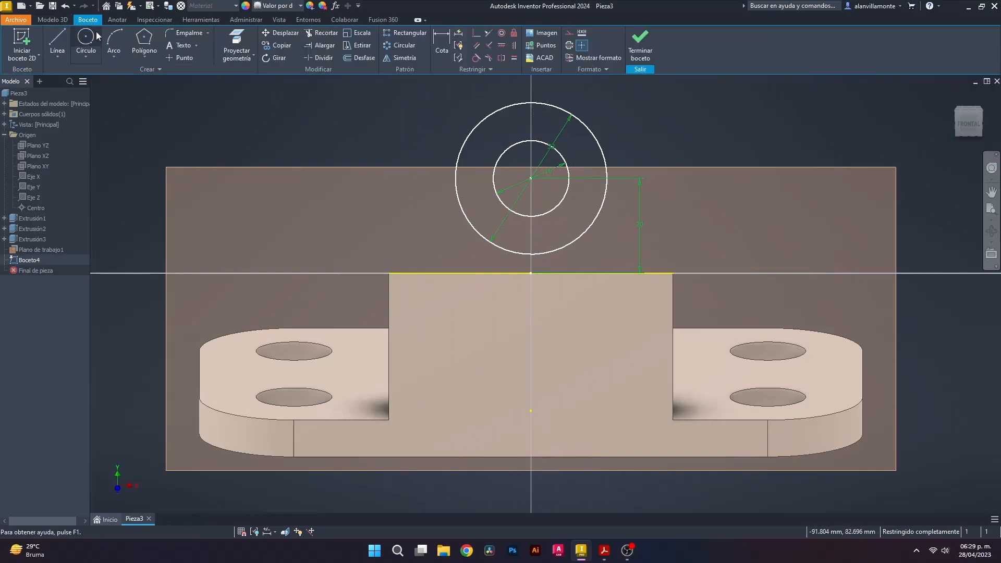
left_click(57, 41)
left_click(470, 134)
double_click(389, 274)
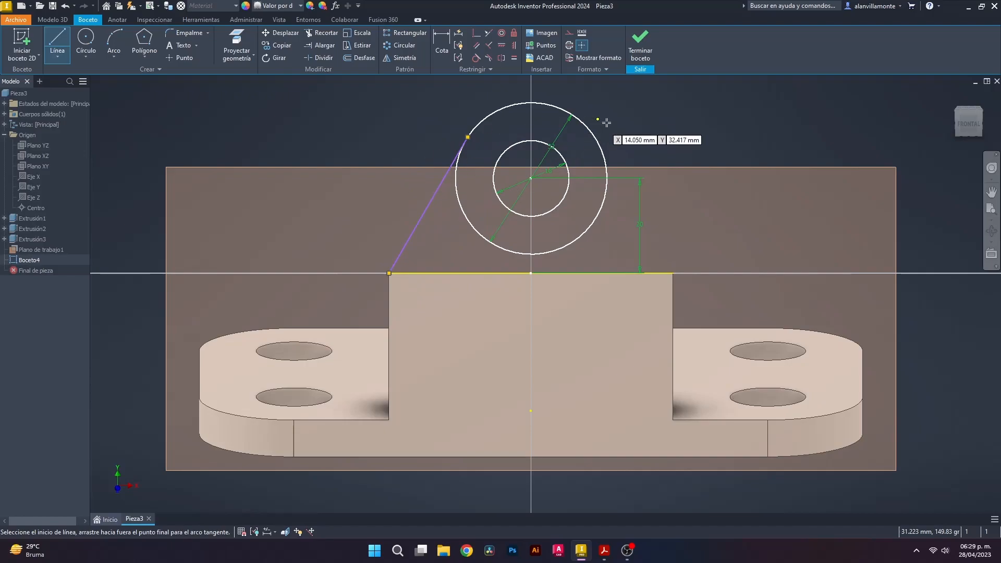
left_click(604, 160)
left_click(673, 273)
key("Escape")
Step: Apply tangent constraints between each slanted line and the outer circle
left_click(477, 57)
left_click(440, 193)
left_click(456, 187)
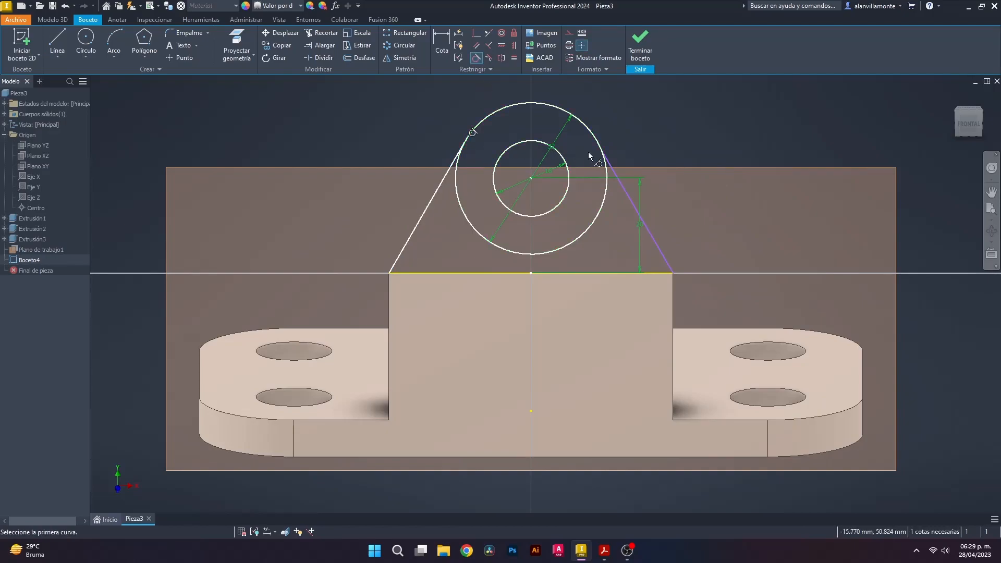
left_click(623, 187)
left_click(606, 193)
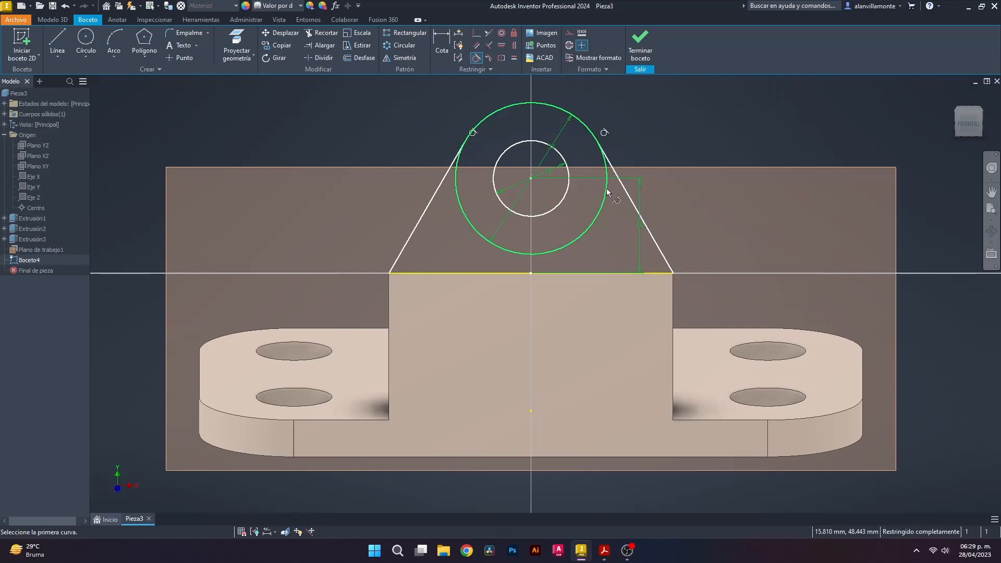
Step: Trim away the lower arc of the outer circle between the two slanted lines
left_click(317, 36)
left_click(468, 219)
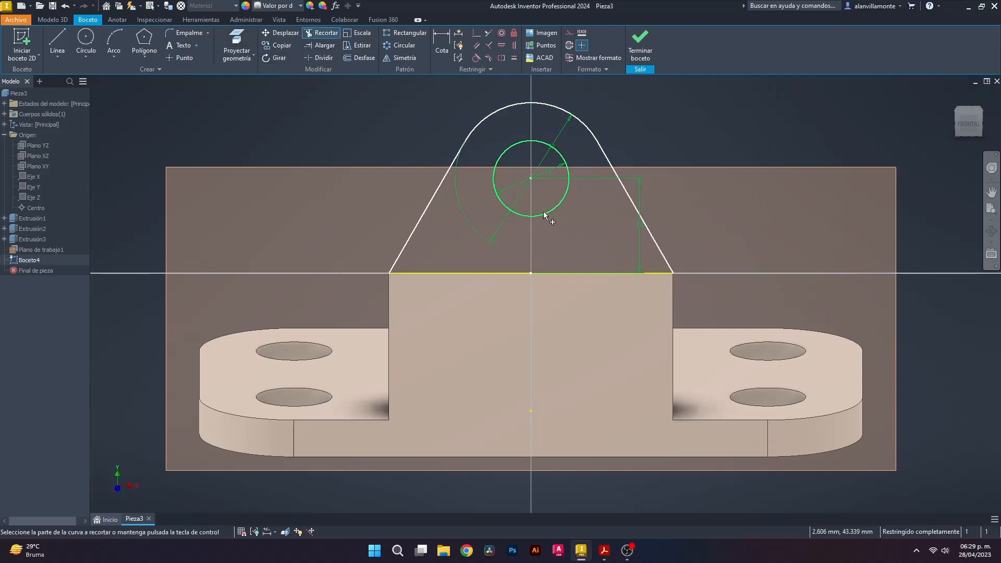
scroll(545, 208, "up", 2)
scroll(552, 354, "down", 3)
Step: Check the lug in the PDF drawing and extrude its profile, without the hole, 8 mm inward over the block's sloped face
left_click(604, 548)
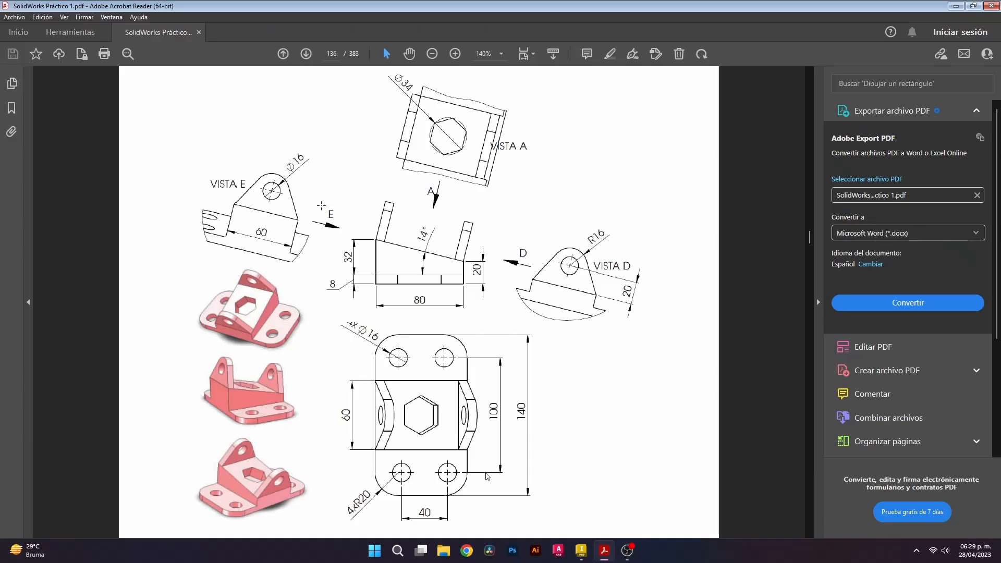
left_click(579, 547)
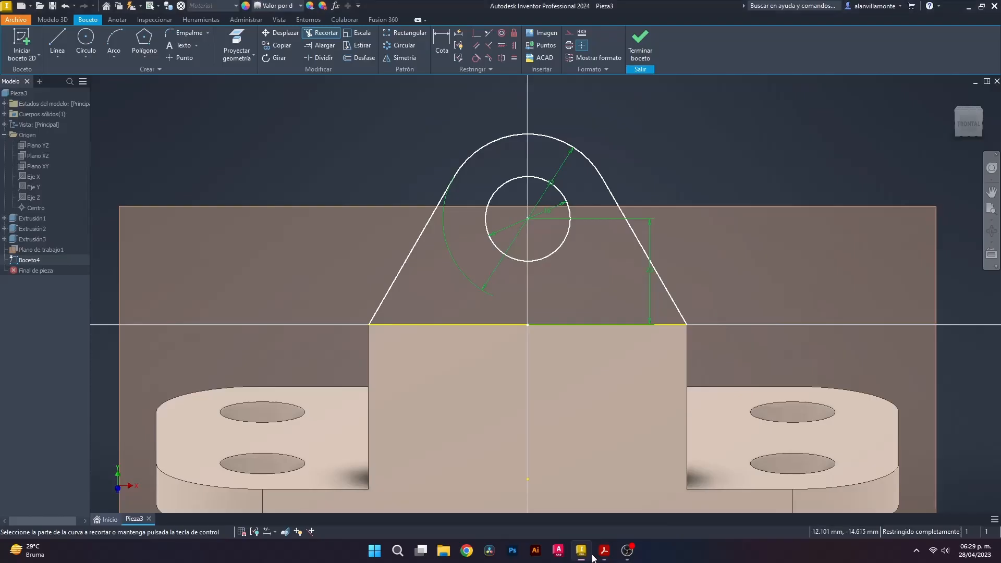
left_click(60, 20)
left_click(64, 35)
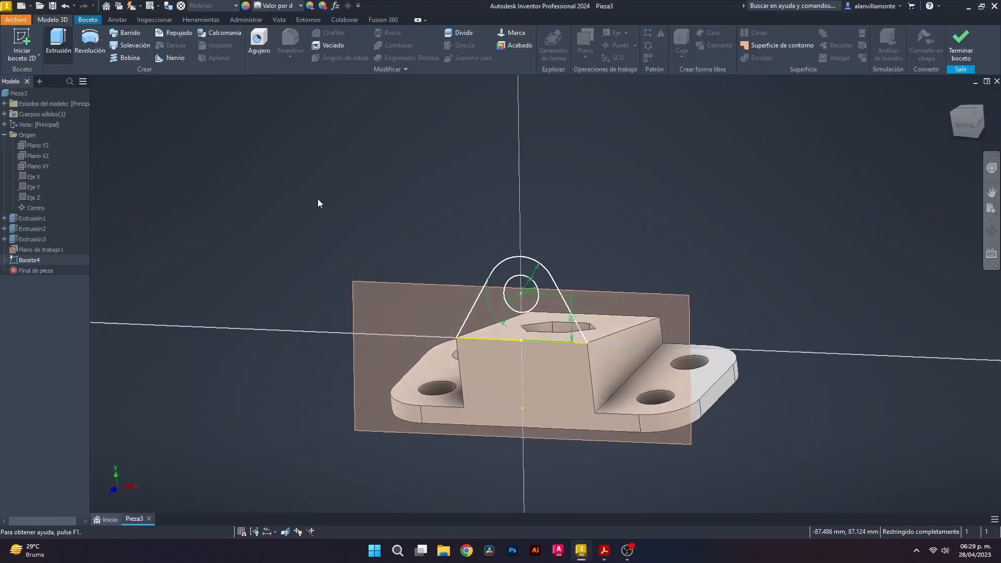
left_click(530, 327)
middle_click_drag(665, 268, 693, 306, "shift")
scroll(510, 293, "up", 5)
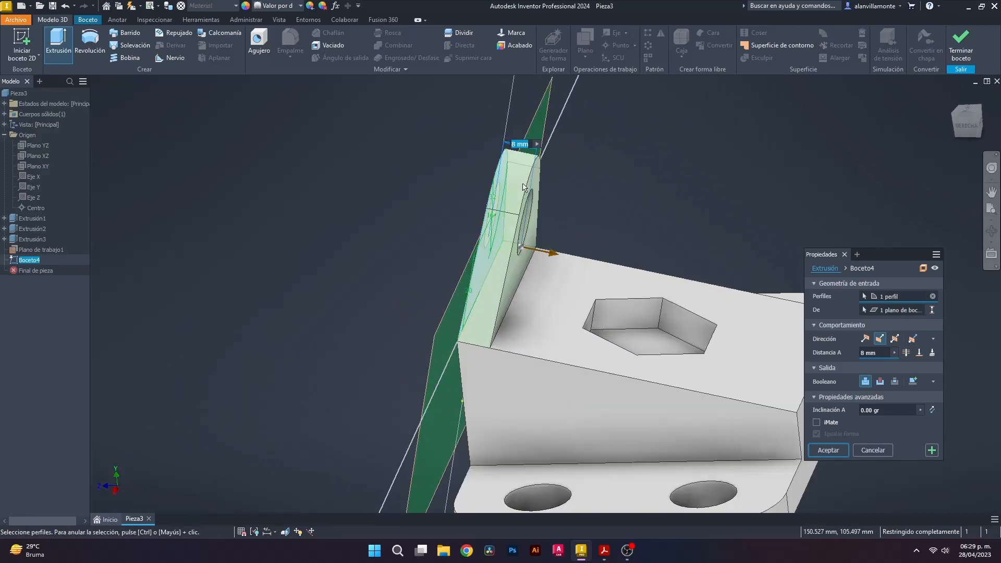
left_click(832, 451)
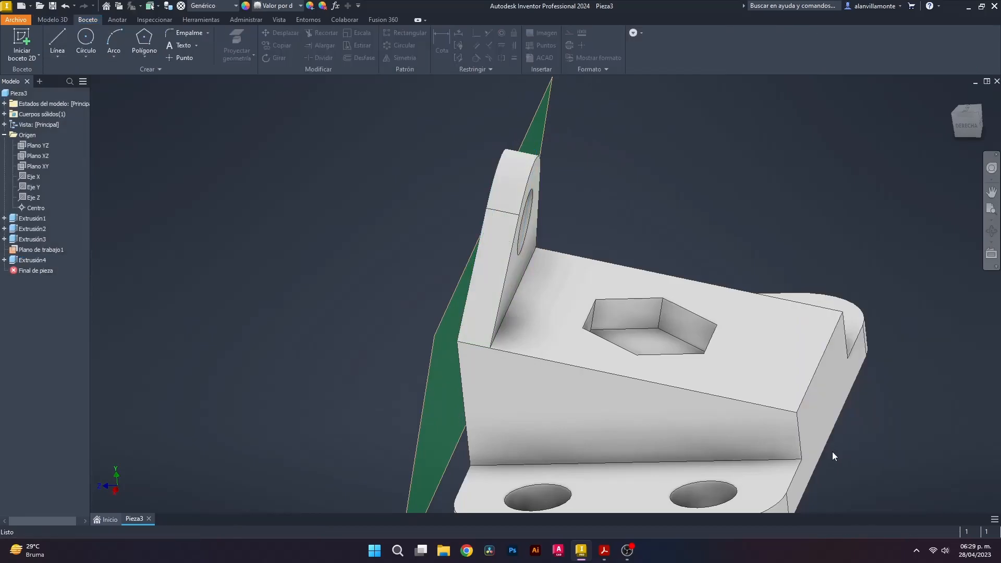
Step: Create a work plane at 90 degrees to the sloped face through the block's lower top edge
middle_click_drag(641, 232, 650, 273, "shift")
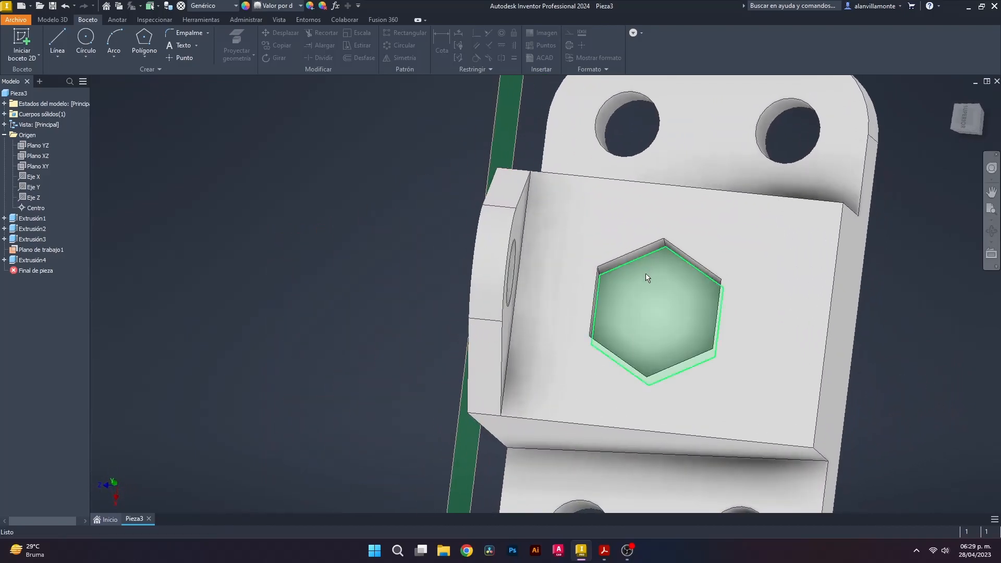
scroll(650, 273, "down", 4)
middle_click_drag(686, 361, 629, 295, "shift")
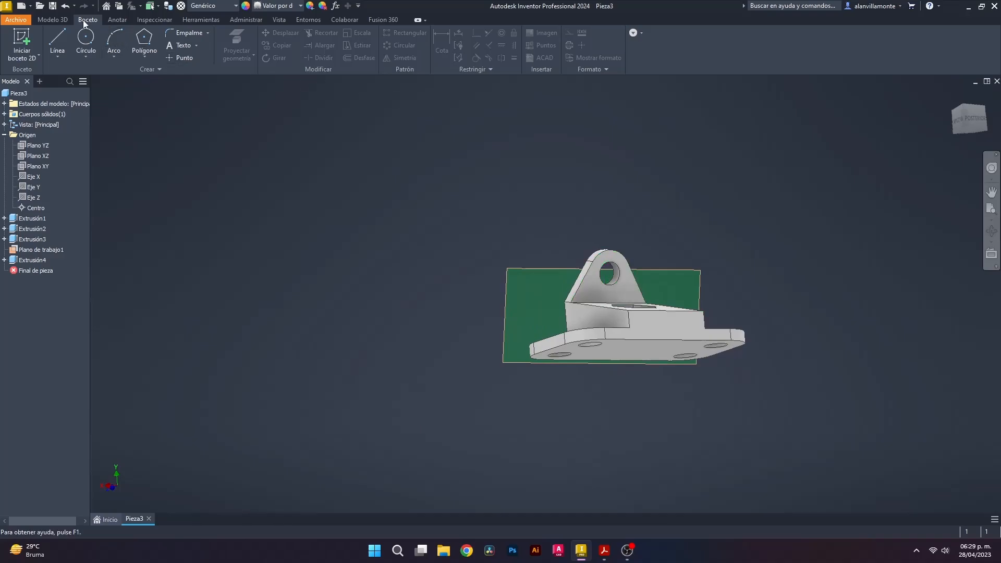
left_click(53, 19)
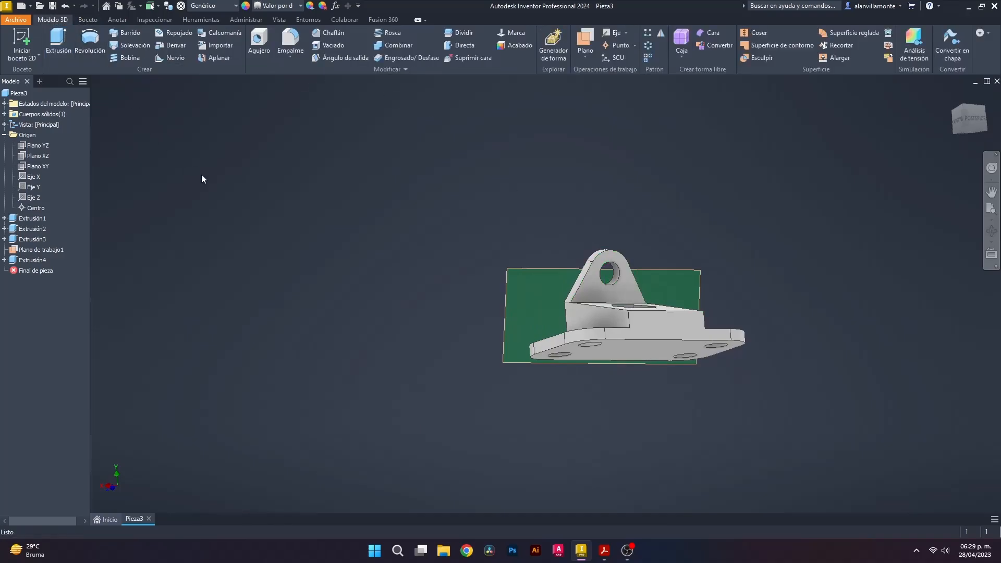
left_click(592, 55)
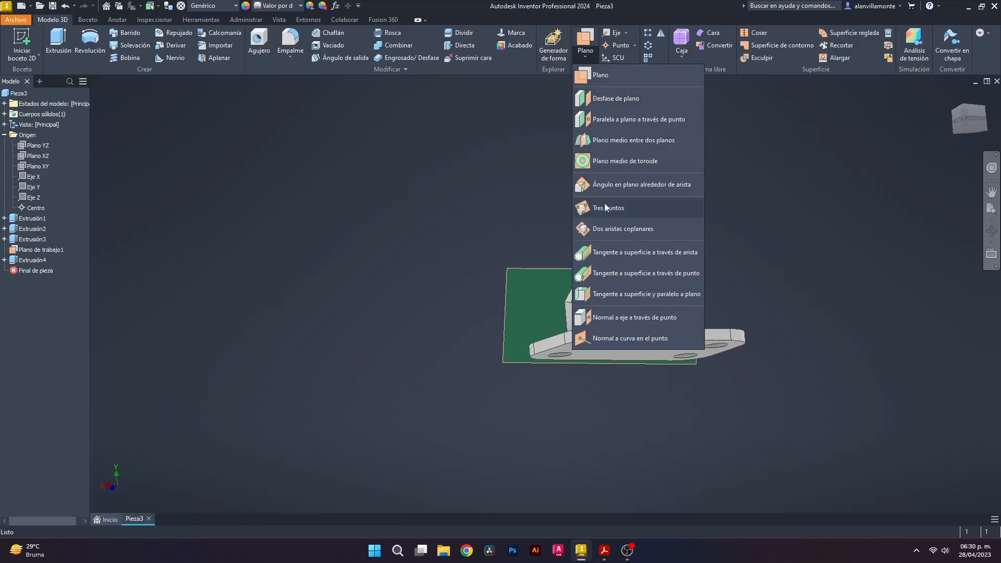
left_click(604, 185)
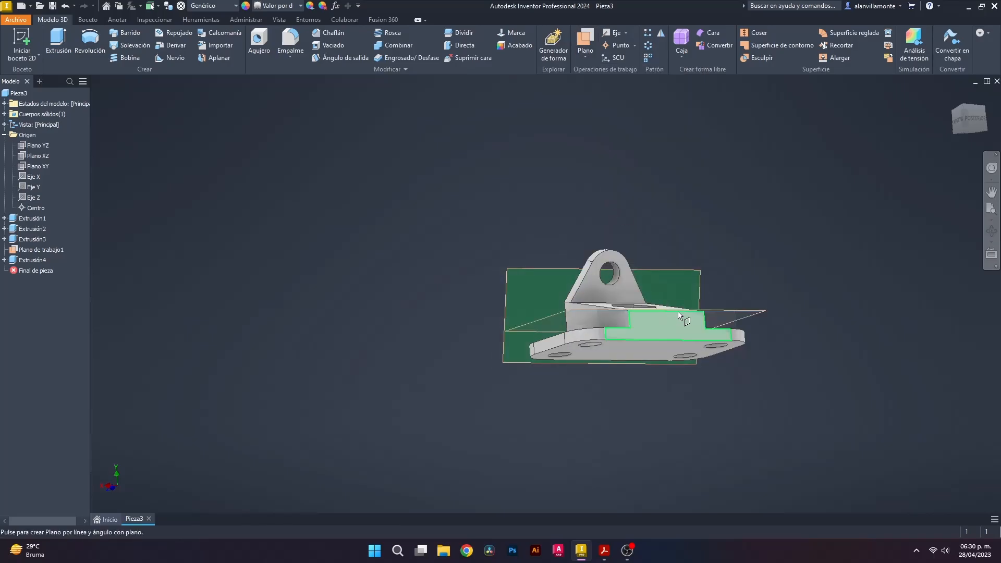
middle_click_drag(729, 257, 759, 293, "shift")
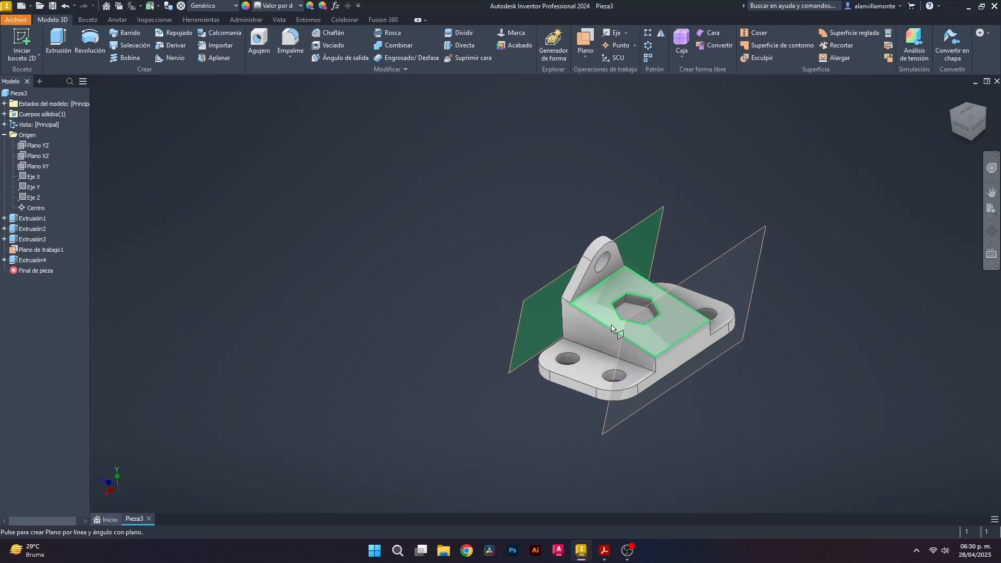
left_click(597, 312)
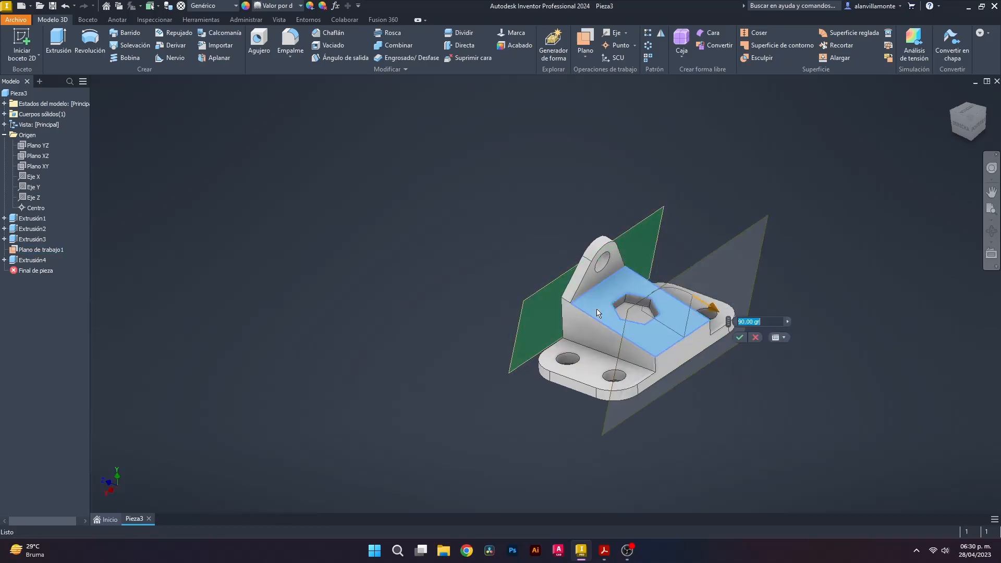
left_click(740, 337)
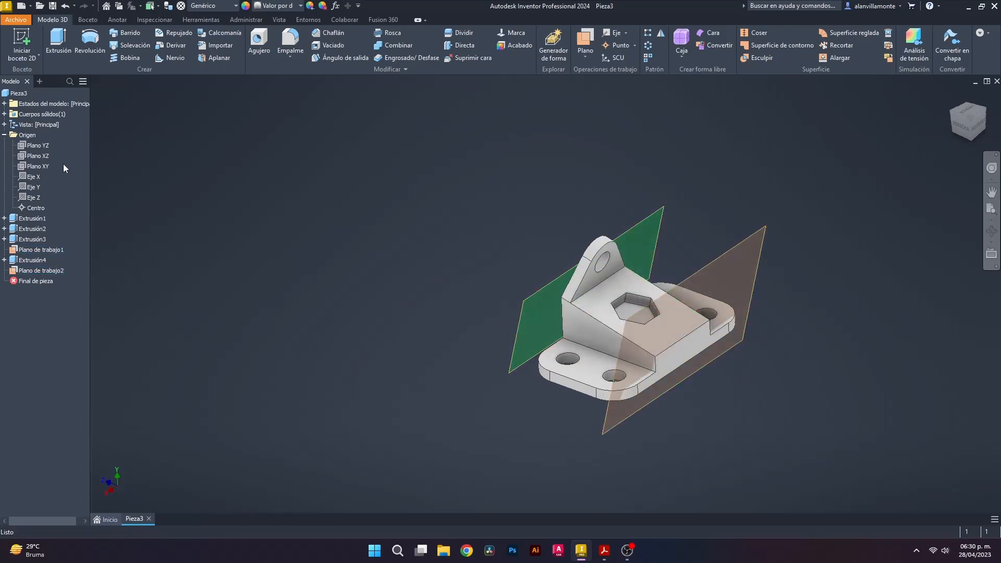
Step: Start a sketch on the new work plane and project the existing lug's outline and hole plus the block's edge beneath it
left_click(87, 20)
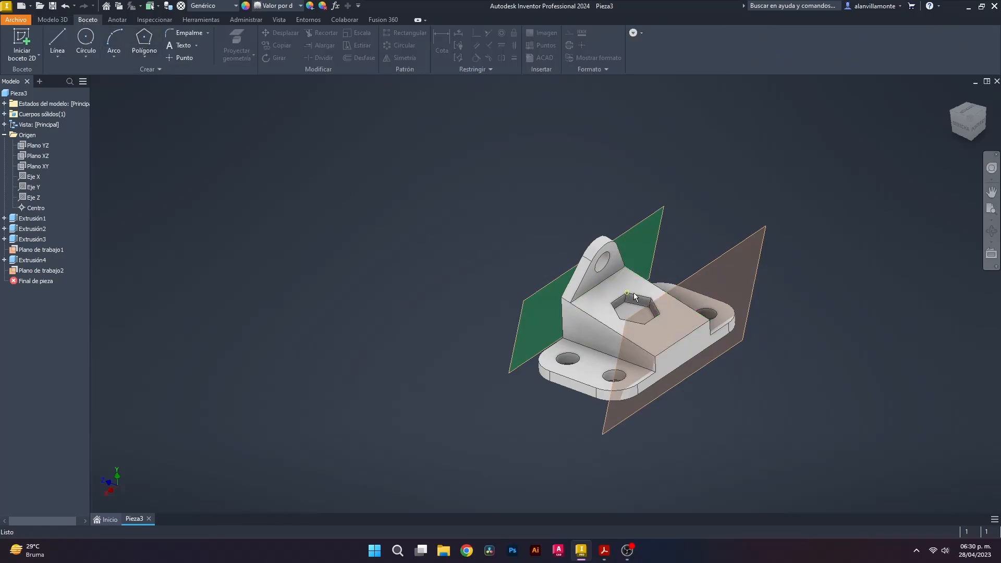
left_click(759, 242)
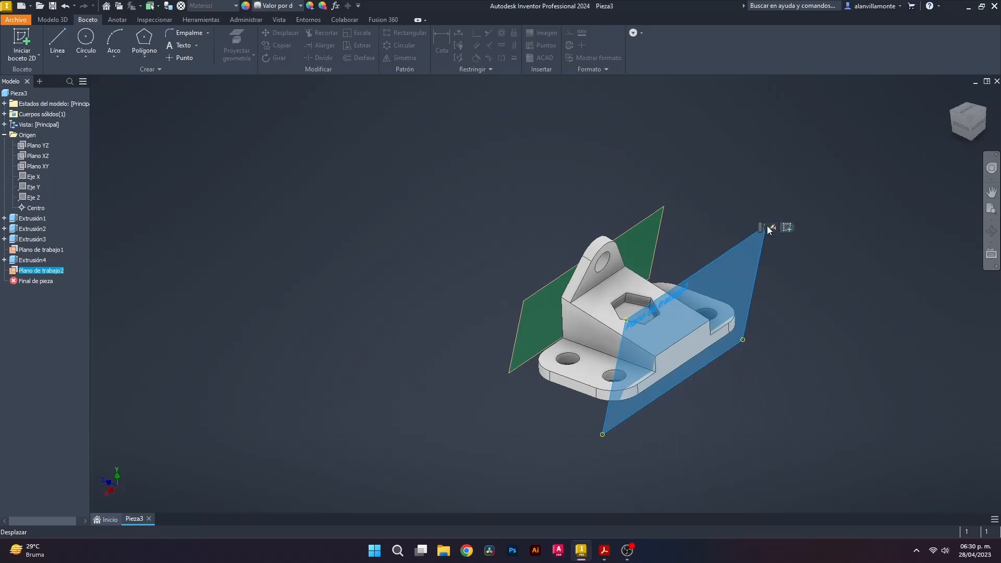
left_click(786, 228)
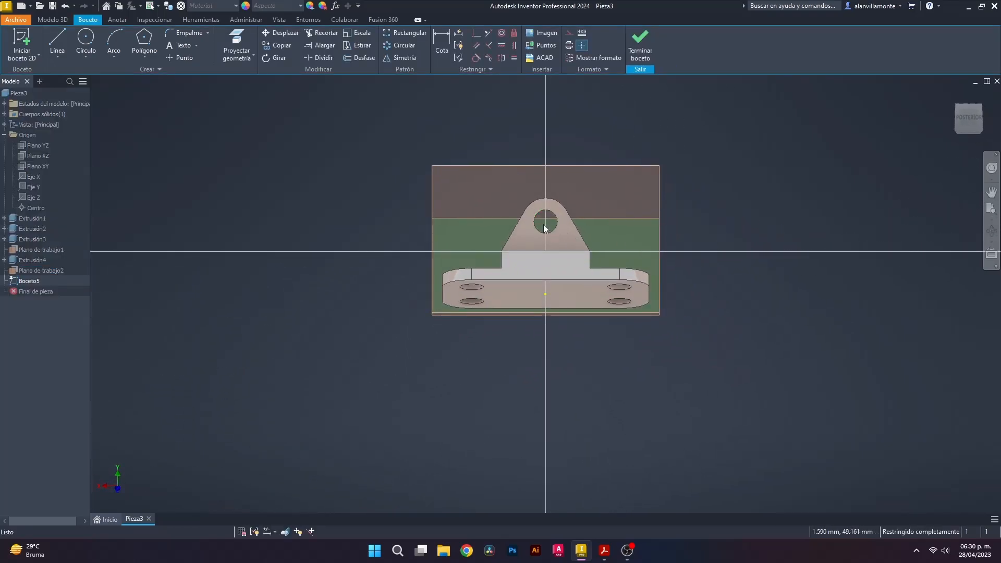
scroll(544, 227, "up", 5)
left_click(237, 46)
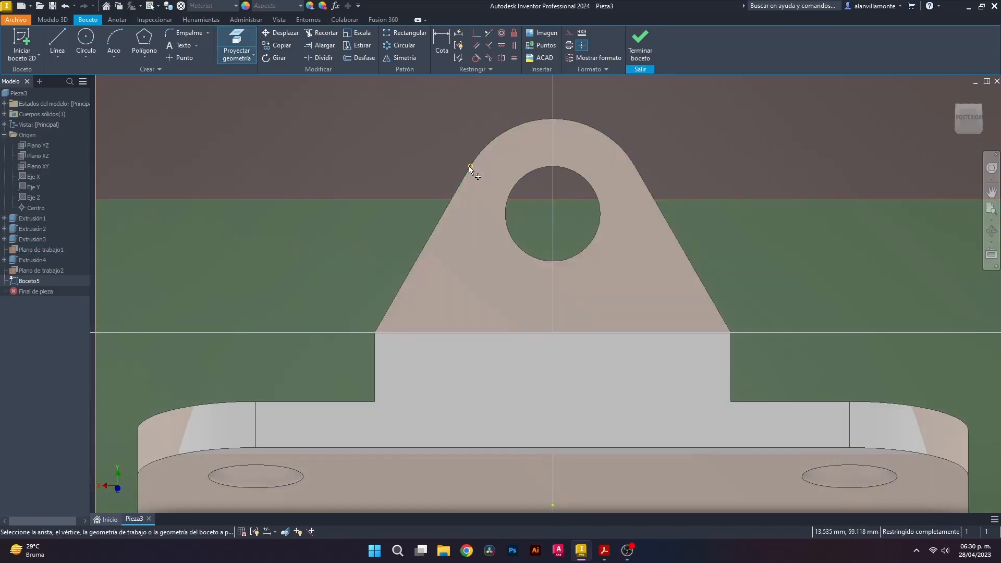
left_click(463, 181)
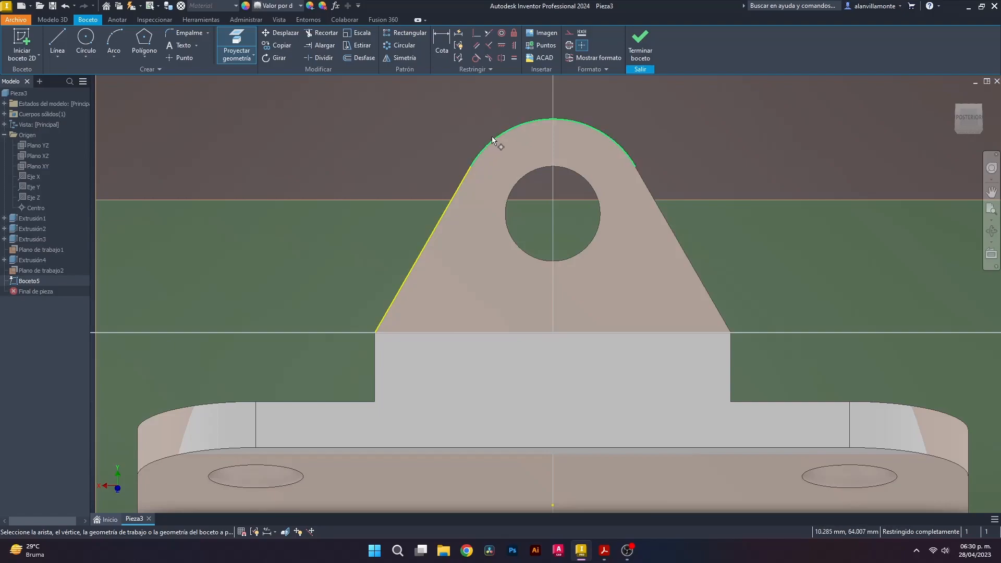
left_click(498, 136)
left_click(650, 192)
left_click(603, 207)
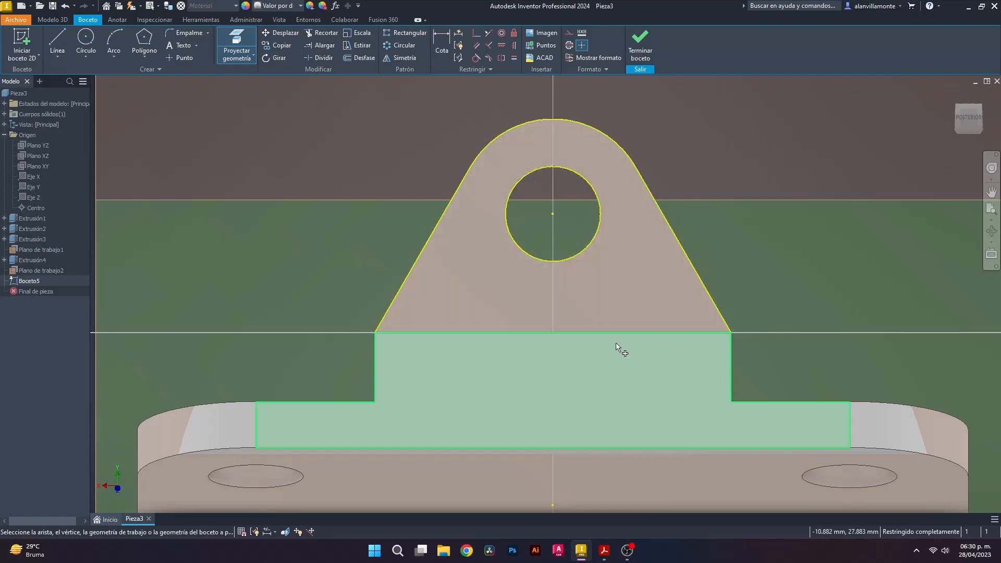
left_click(627, 333)
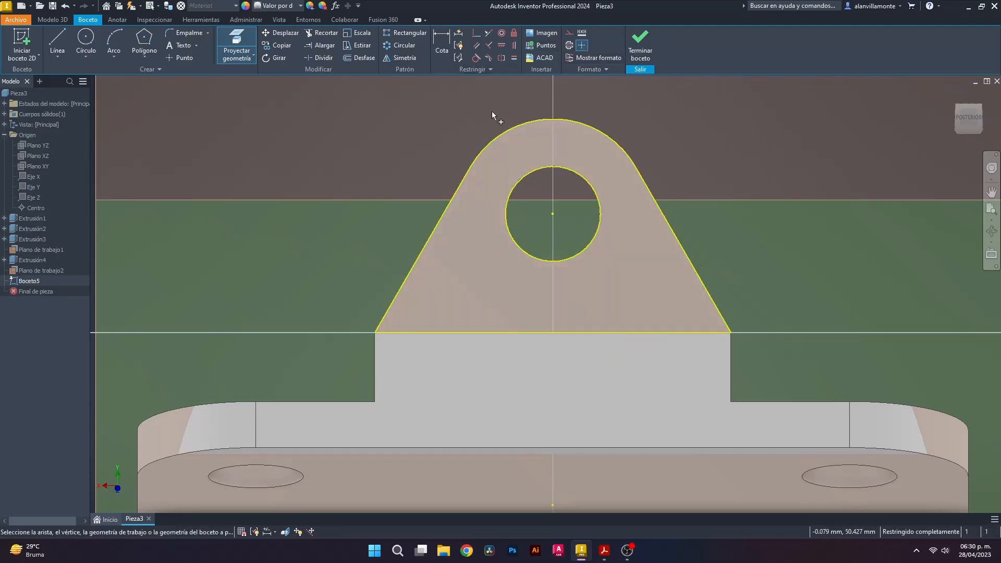
Step: Extrude the projected lug profile, without the hole, 8 mm toward the block and hide the work plane at the lower edge
left_click(52, 19)
left_click(66, 45)
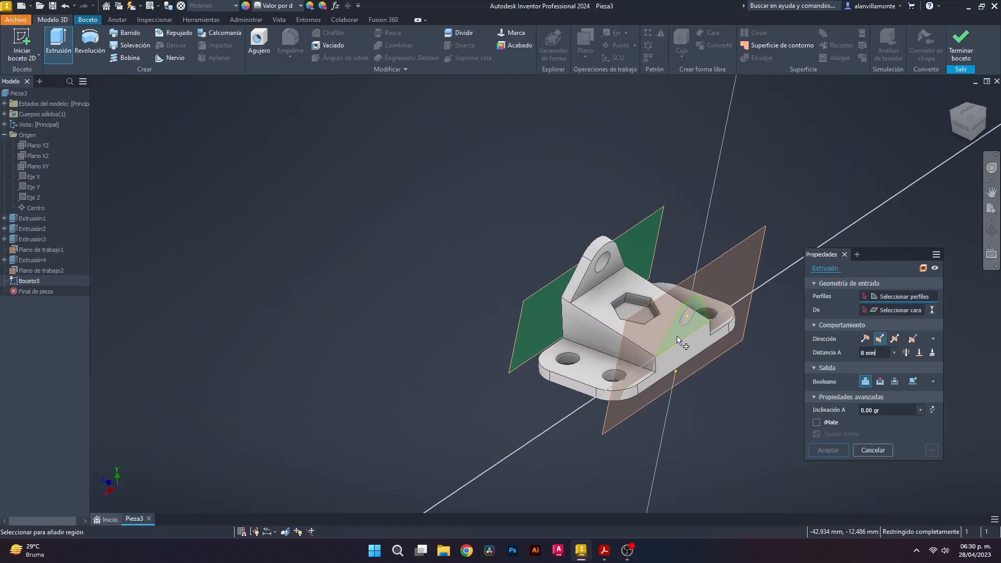
left_click(677, 337)
mouse_move(622, 377)
middle_mouse_down("shift")
mouse_move(615, 357)
mouse_move(630, 360)
mouse_move(628, 348)
middle_mouse_up("shift")
left_click(828, 450)
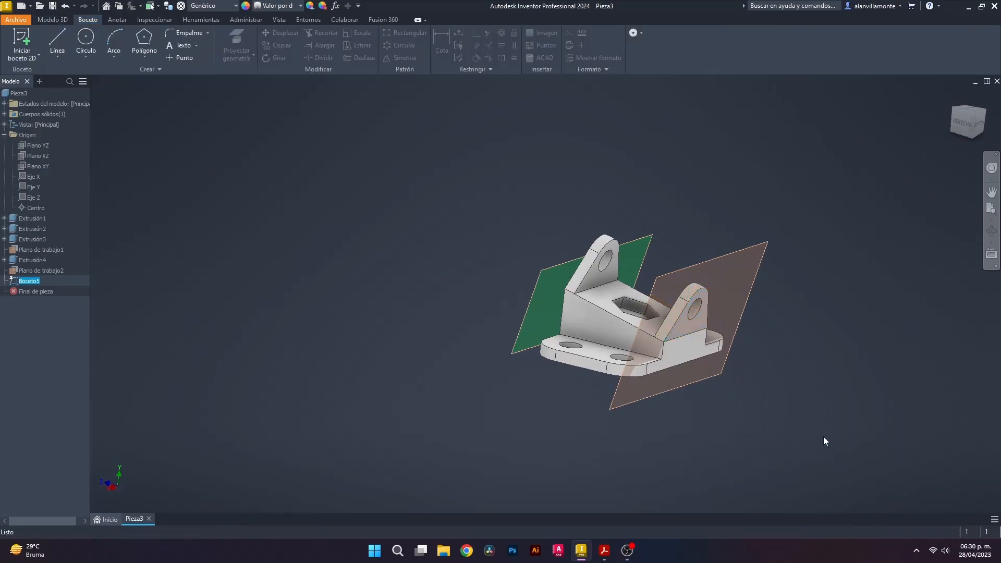
right_click(26, 273)
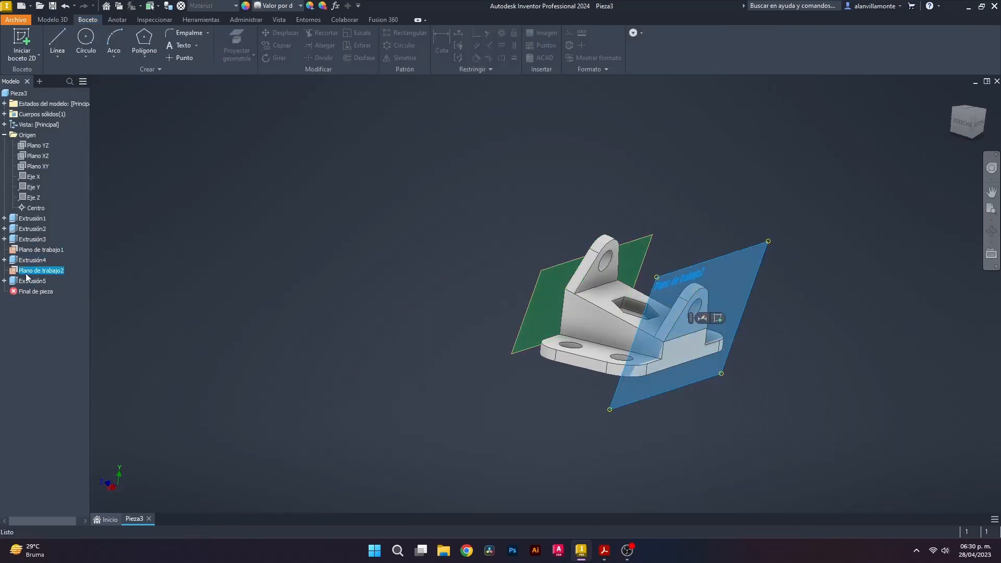
left_click(52, 371)
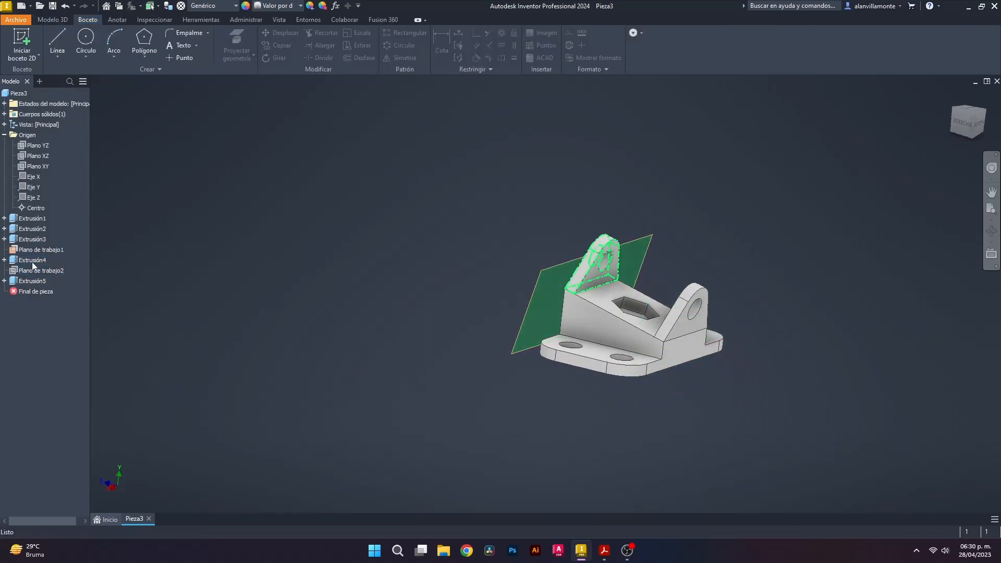
Step: Hide the remaining work plane at the block's higher lug and compare the bracket with the PDF drawing
right_click(30, 249)
left_click(54, 348)
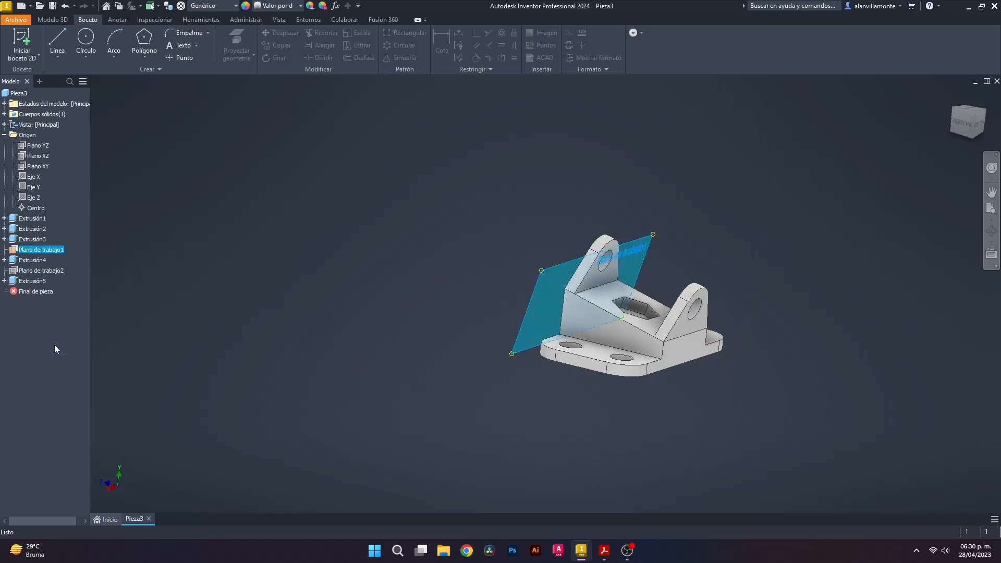
scroll(640, 275, "up", 3)
scroll(640, 279, "down", 2)
middle_click_drag(808, 406, 724, 308, "shift")
left_click(604, 551)
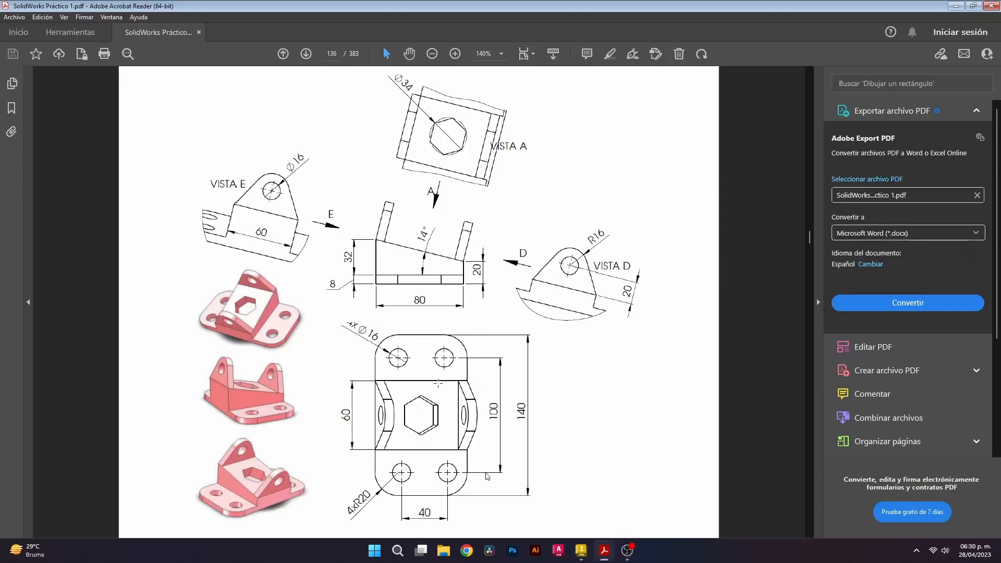
left_click(581, 551)
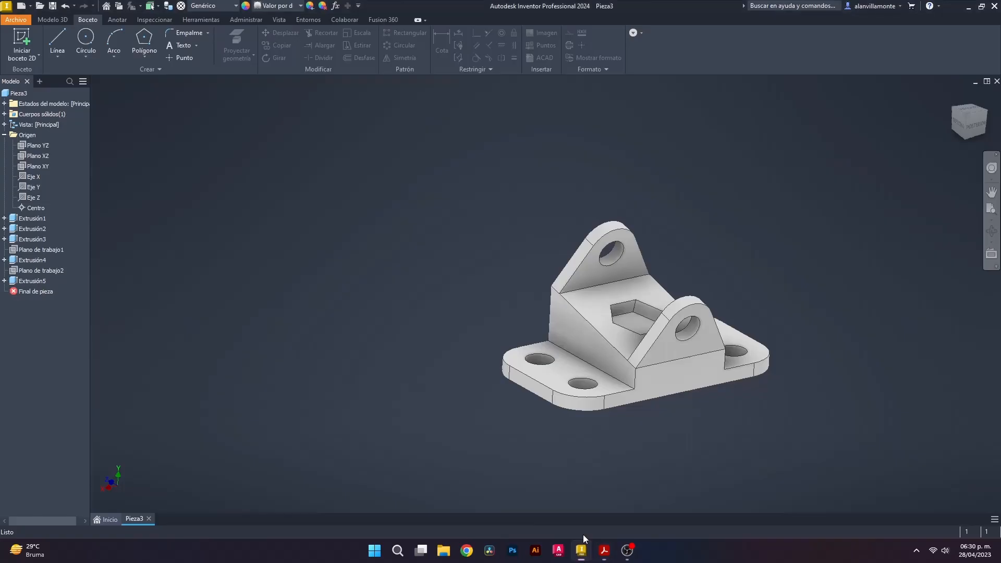
Step: Select the whole bracket and adjust its appearance to a pink colour with RGB values 205, 111, 214
left_click_drag(380, 126, 789, 445)
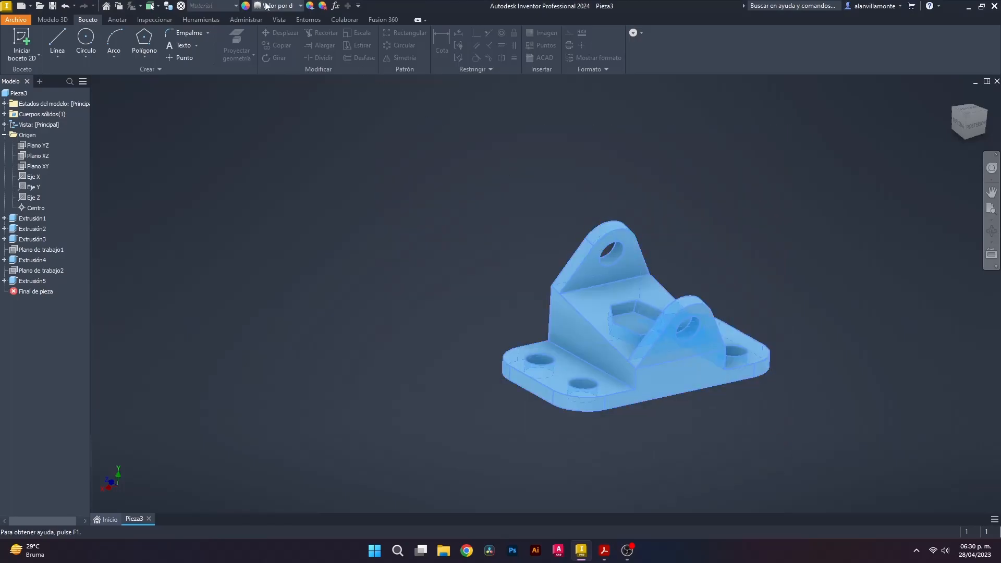
left_click(310, 6)
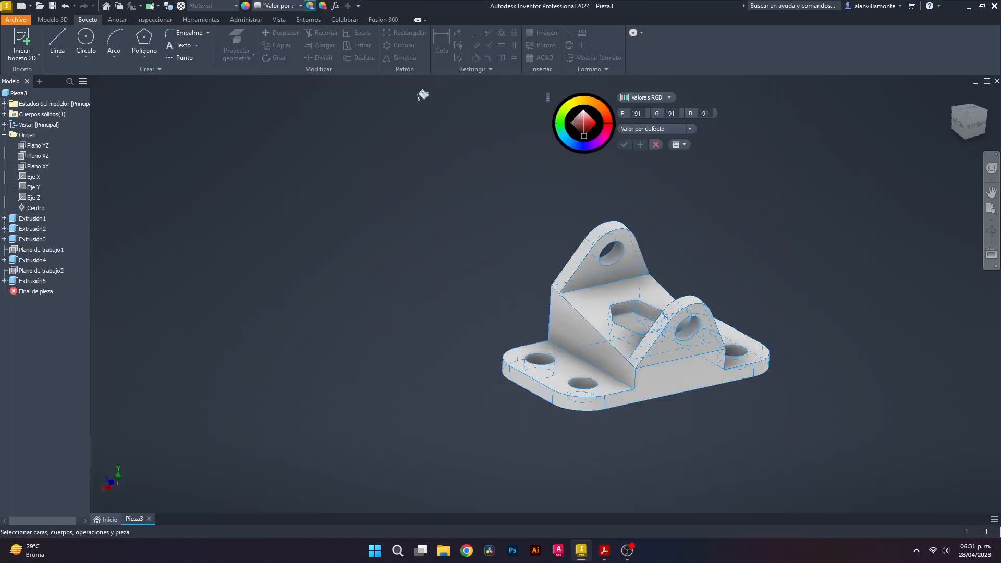
left_click(599, 141)
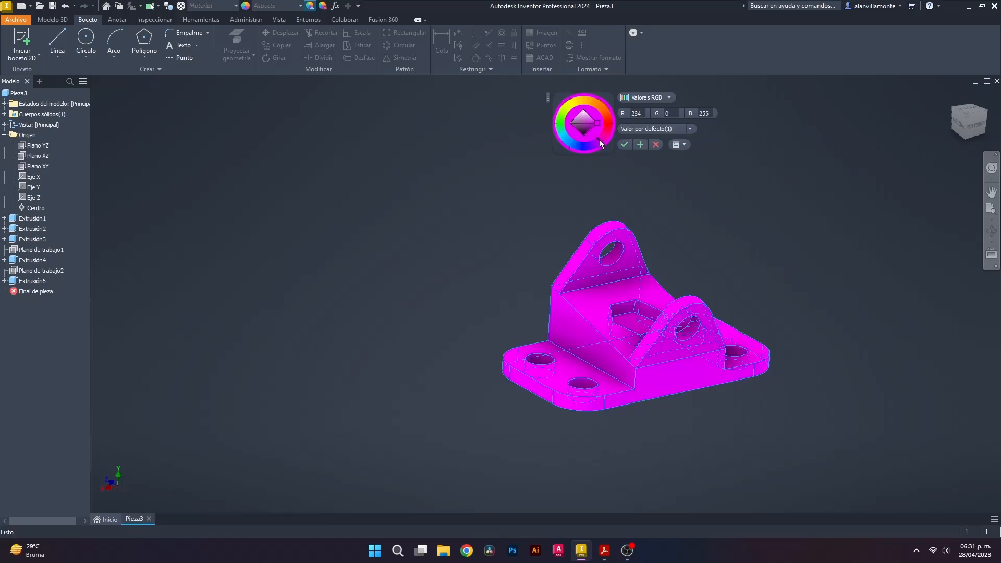
left_click(586, 121)
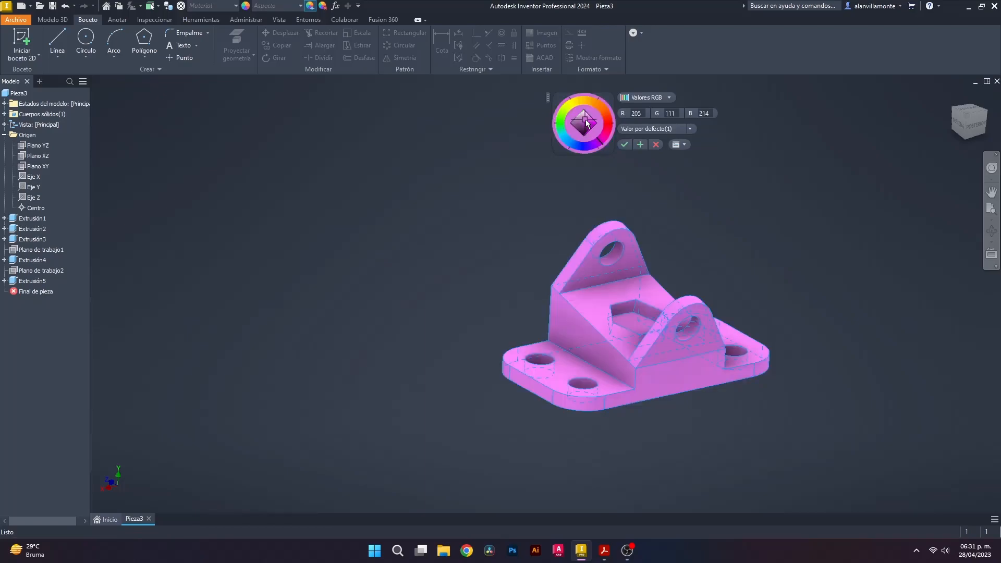
left_click(624, 145)
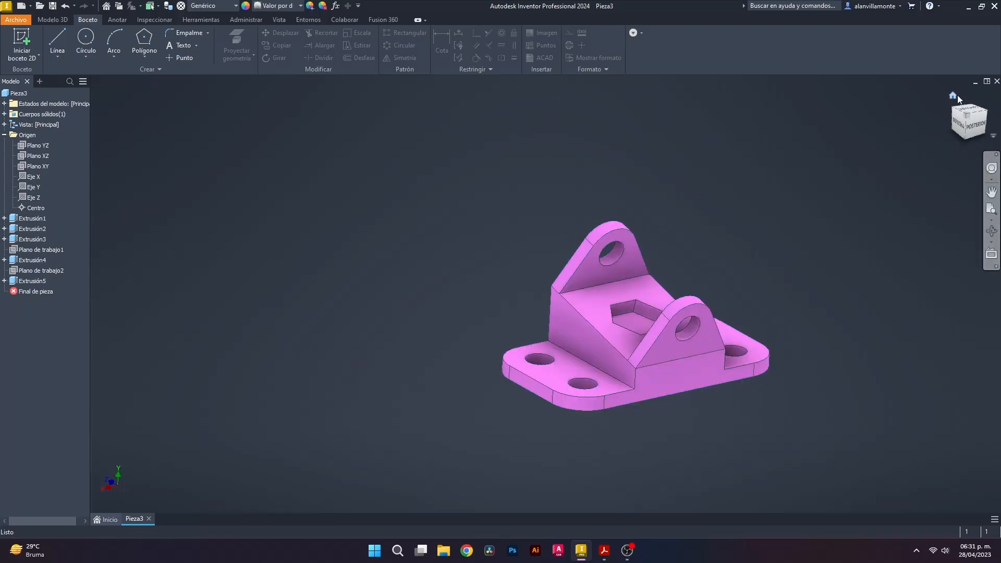
Step: Inspect the finished bracket from several angles, including the underside of the base plate and both lugs
left_click(969, 120)
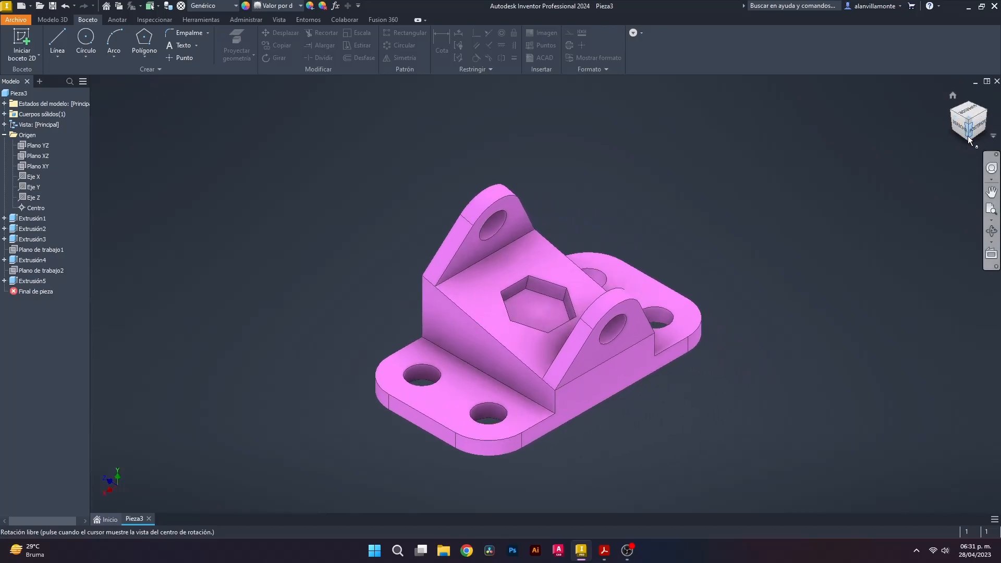
left_click(969, 138)
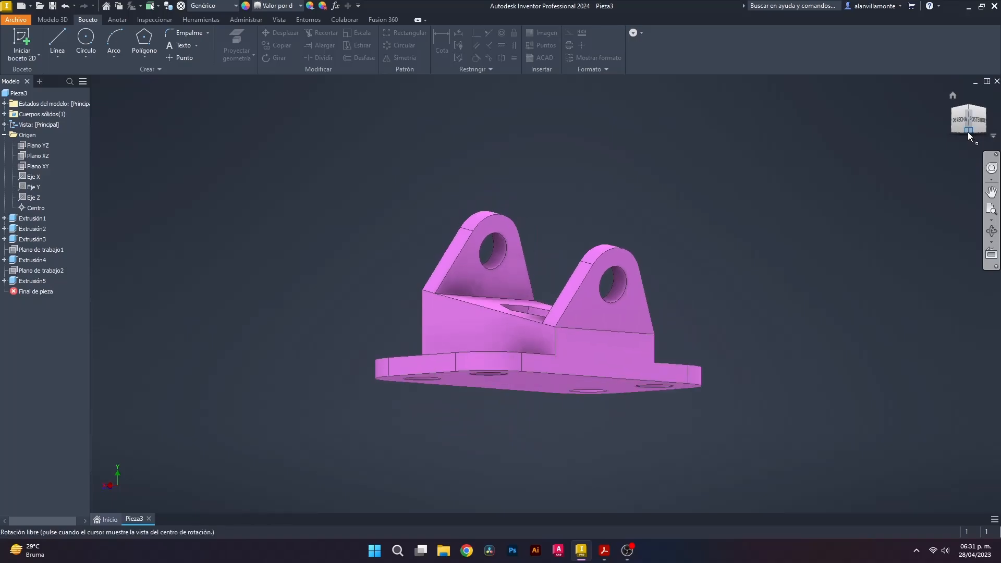
mouse_move(689, 205)
middle_mouse_down("shift")
mouse_move(628, 247)
mouse_move(532, 242)
mouse_move(666, 232)
mouse_move(677, 259)
middle_mouse_up("shift")
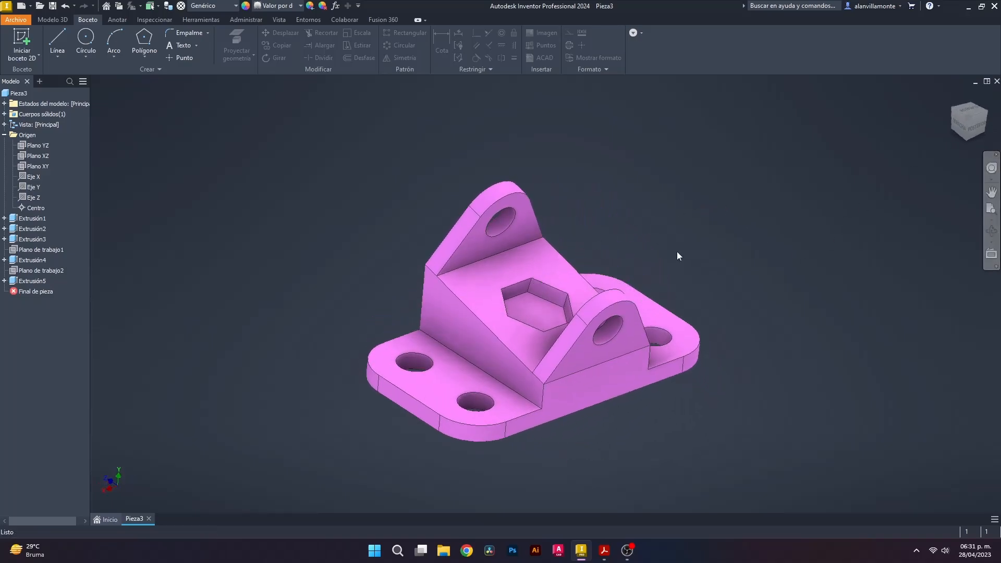
left_click(989, 118)
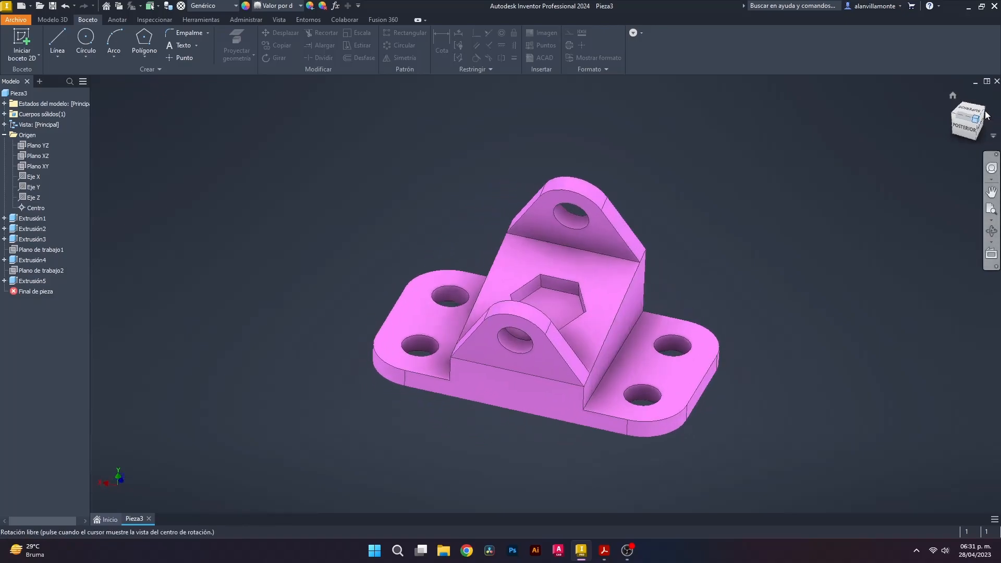
left_click(984, 115)
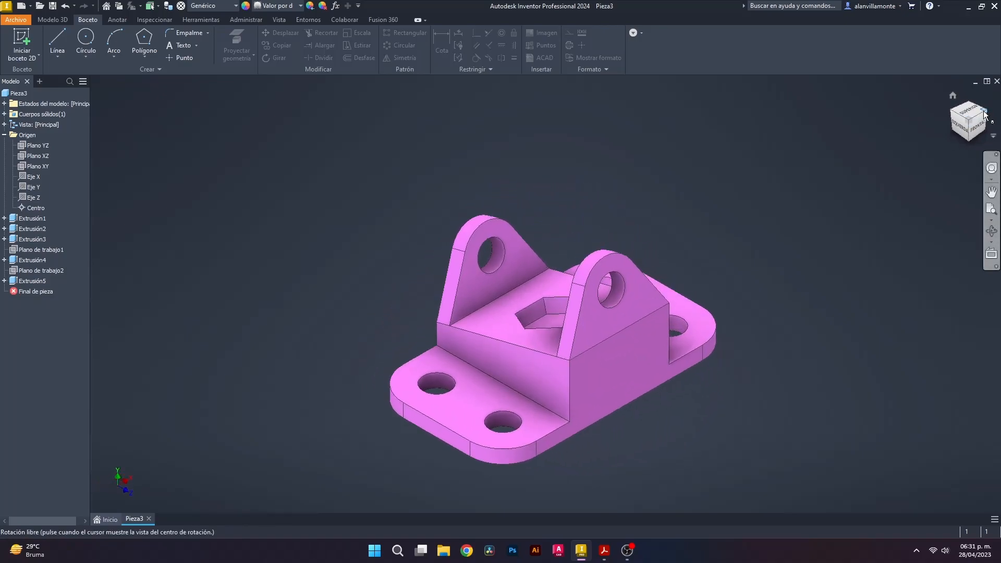
left_click(987, 114)
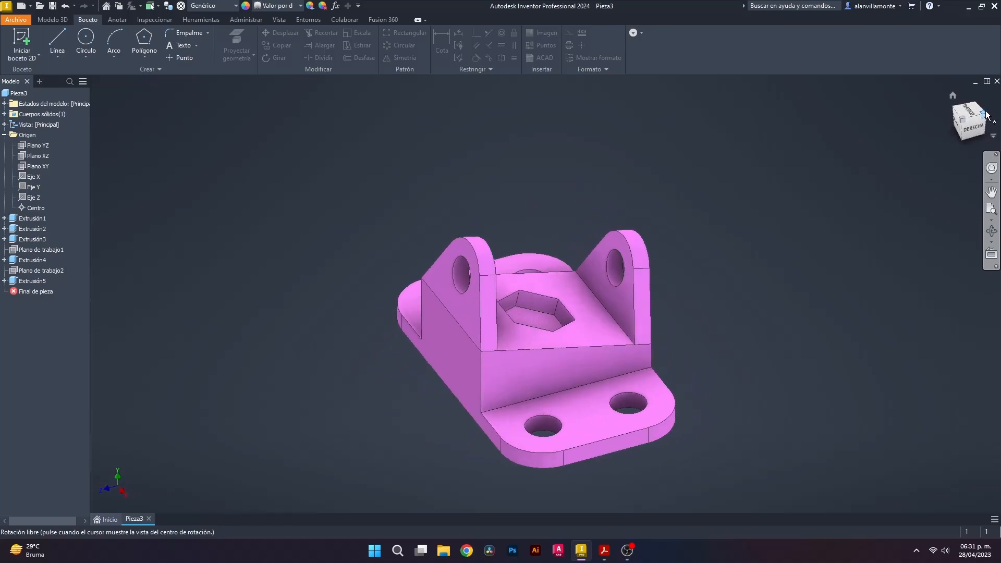